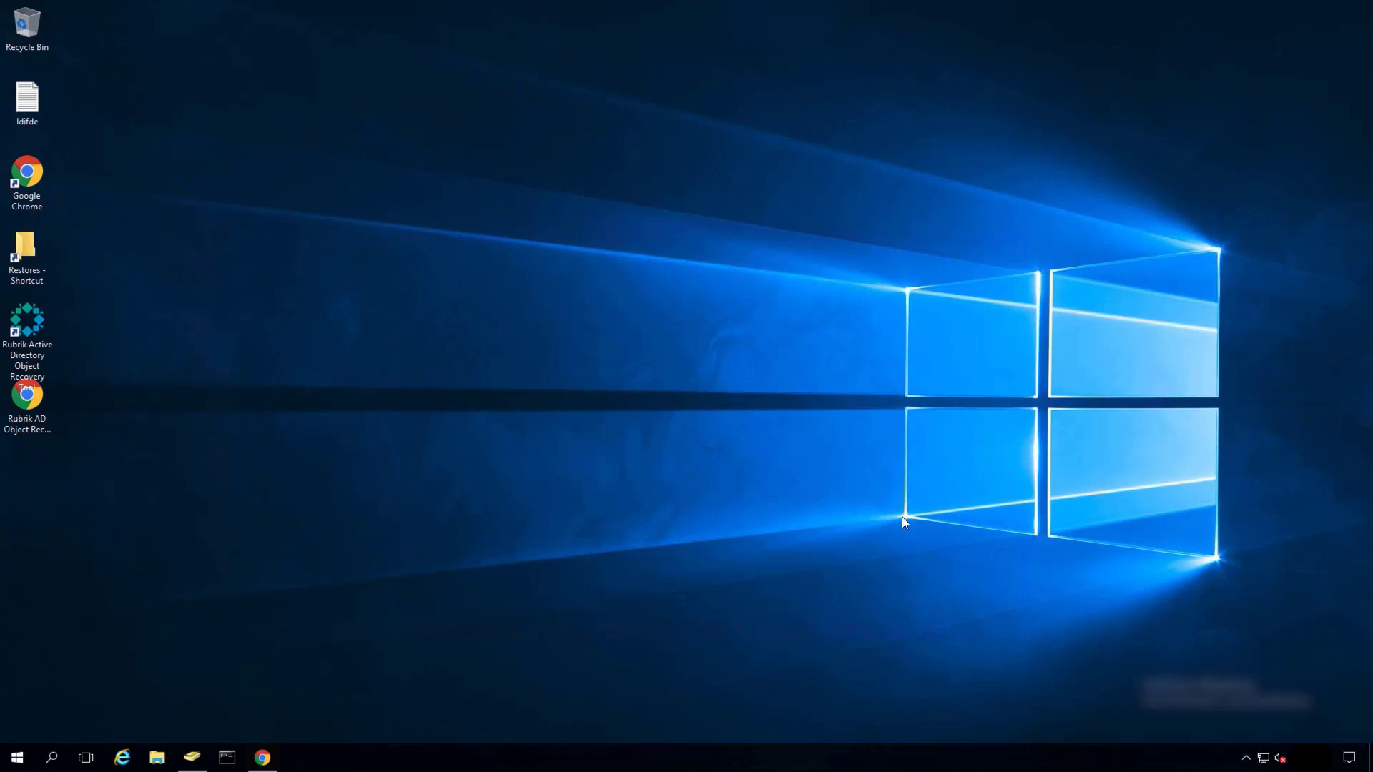
Review Test User (002)'s properties without changes, then list the HAL90xx computers in Test_Computers
{"action": "left_click", "coordinate": [192, 757]}
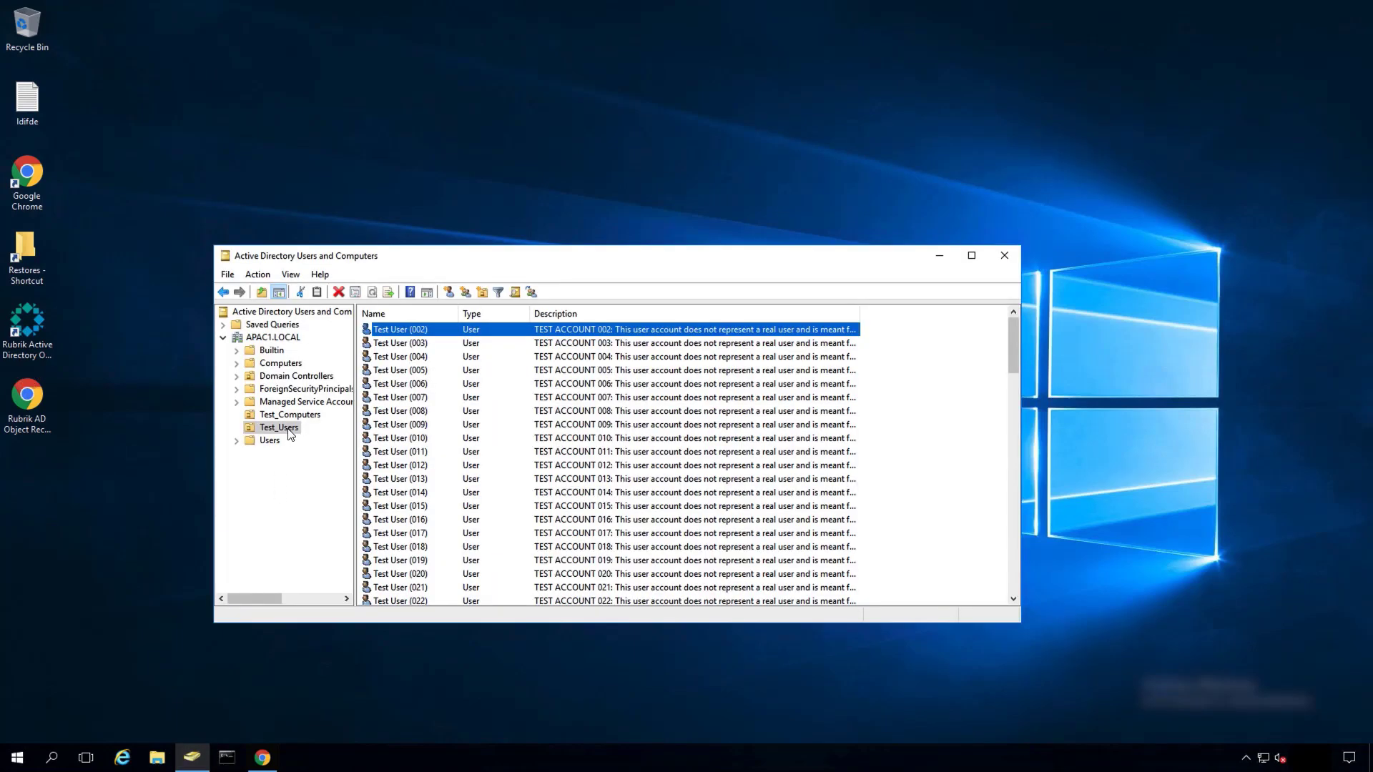
{"action": "double_click", "coordinate": [427, 335]}
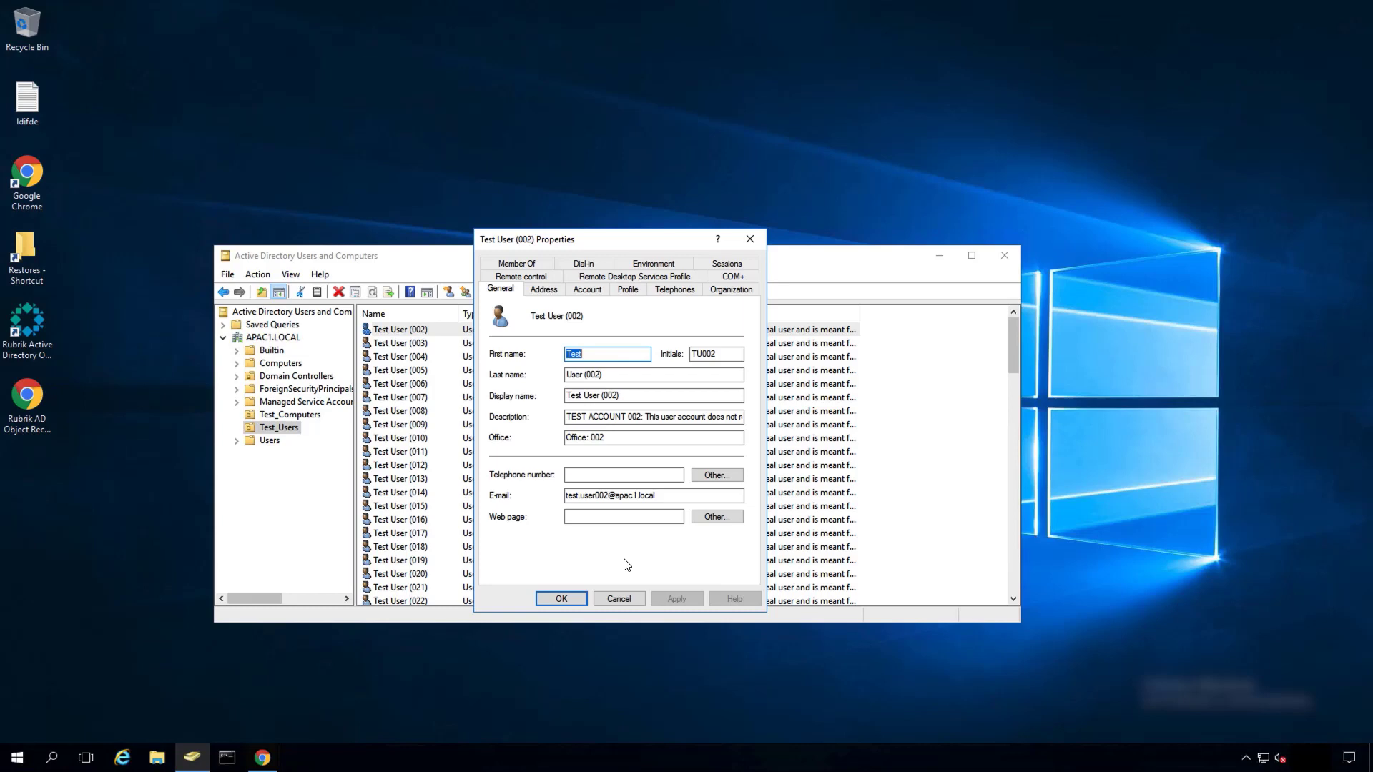
{"action": "left_click", "coordinate": [616, 601]}
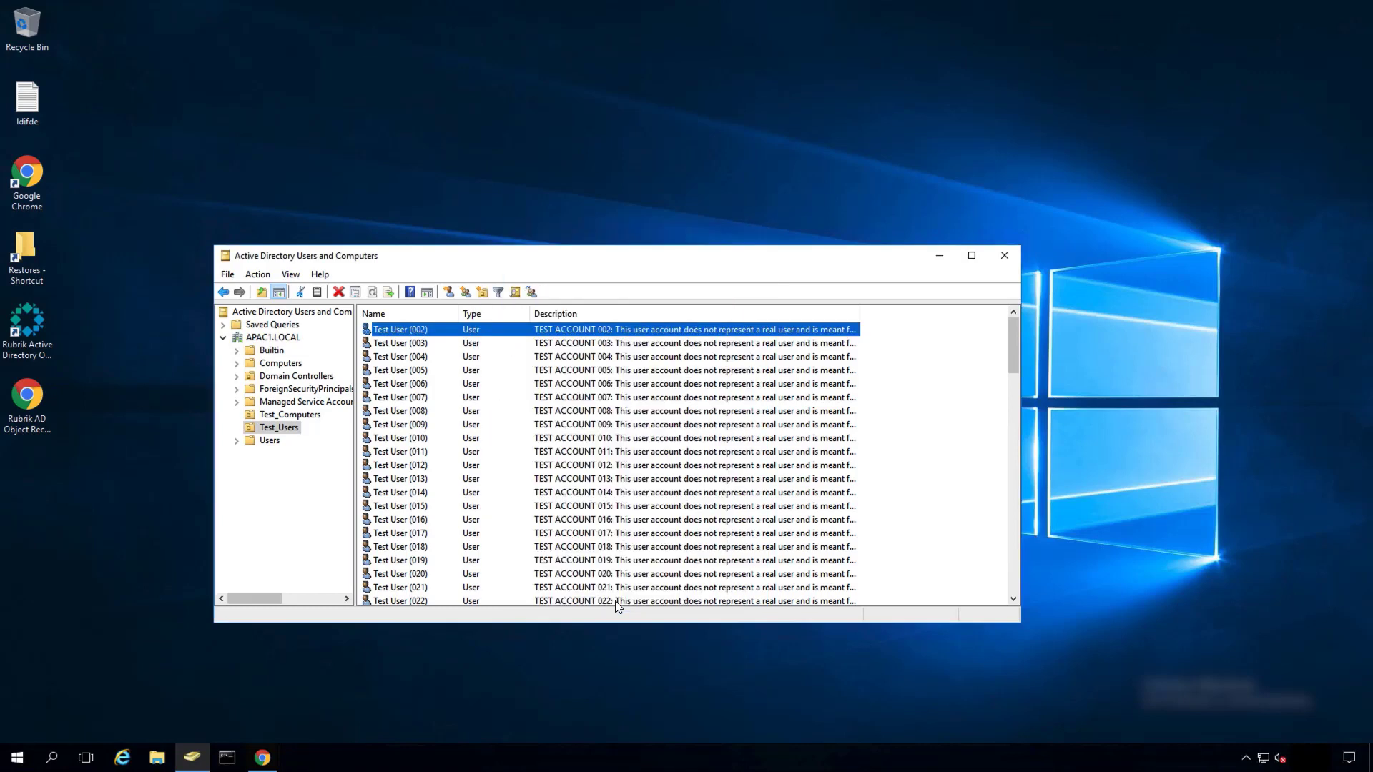
{"action": "left_click", "coordinate": [285, 416]}
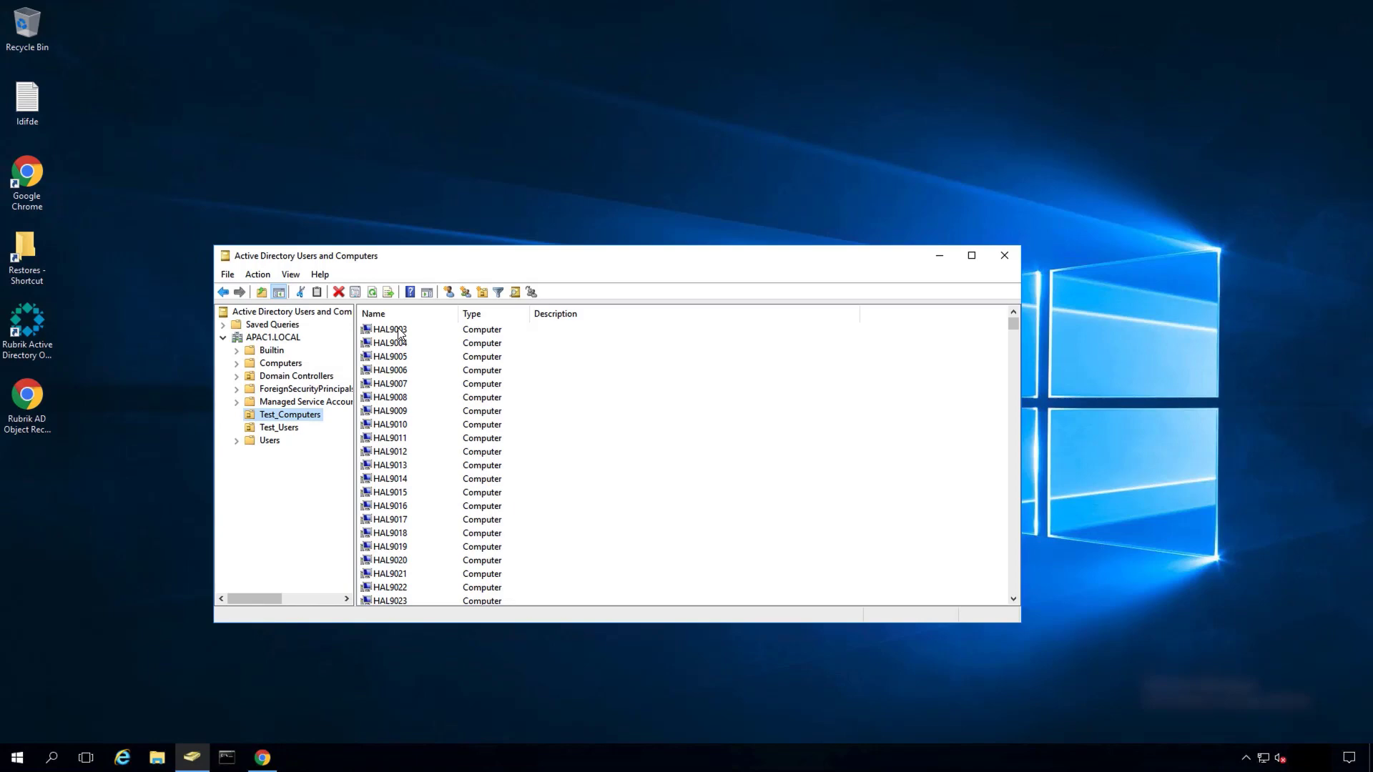
Launch the Rubrik AD recovery tool and begin Guided Setup with Rubrik Backup as the source
{"action": "left_click", "coordinate": [938, 255]}
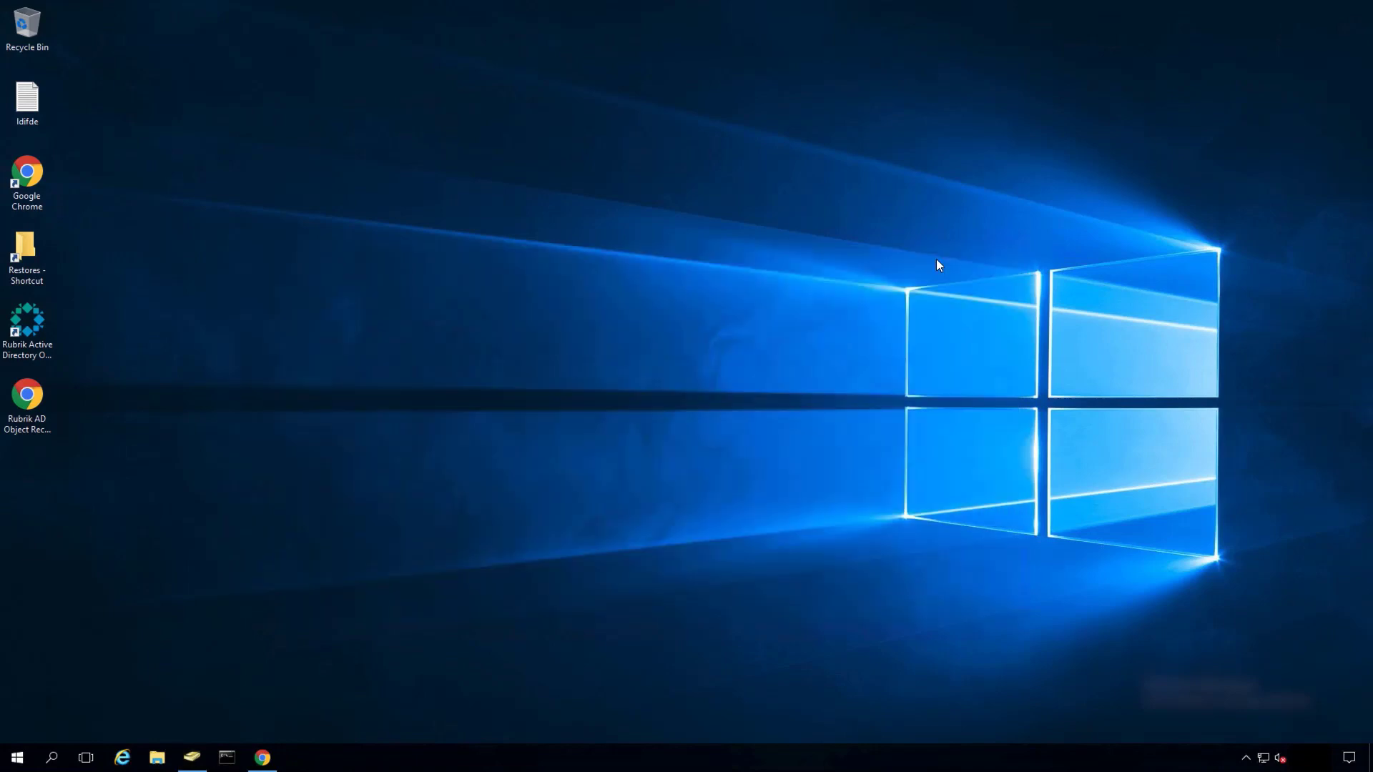
{"action": "double_click", "coordinate": [37, 316]}
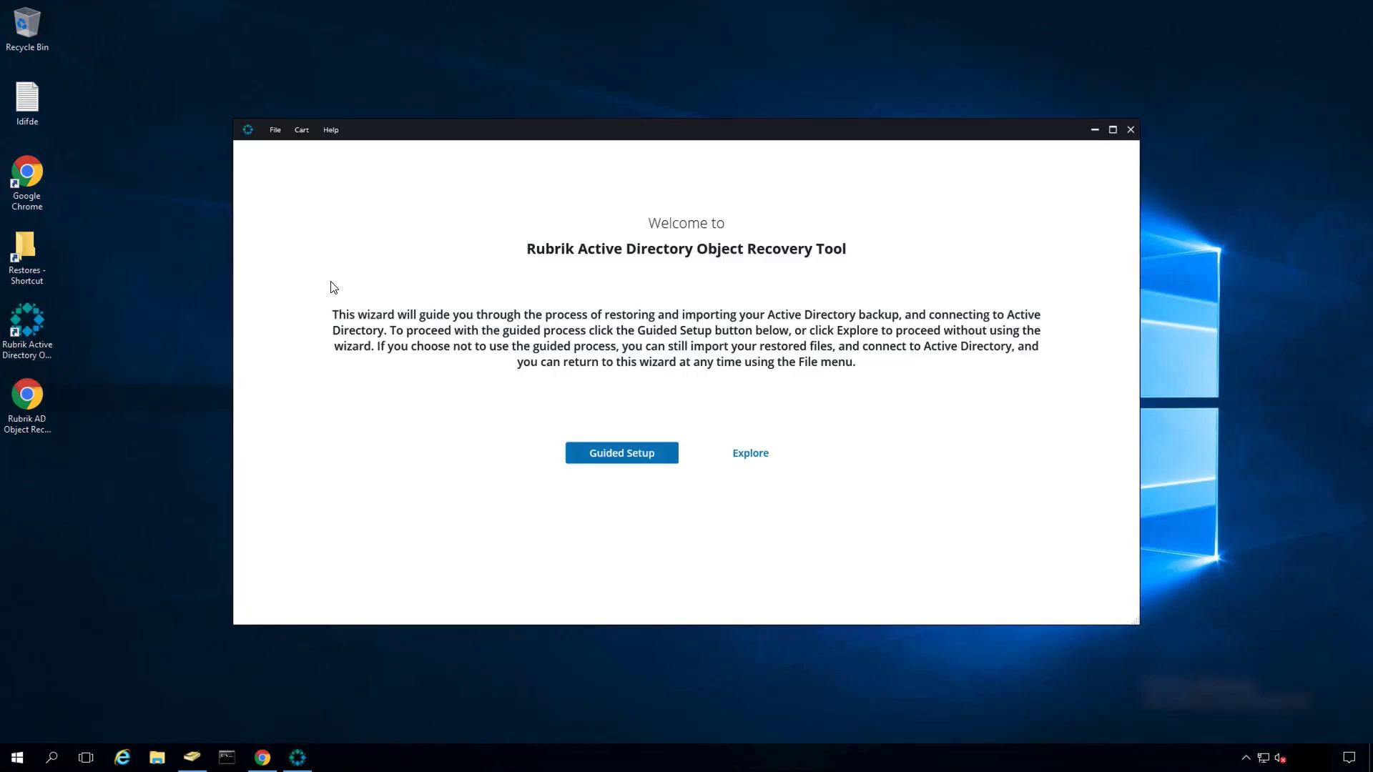
{"action": "left_click", "coordinate": [622, 455]}
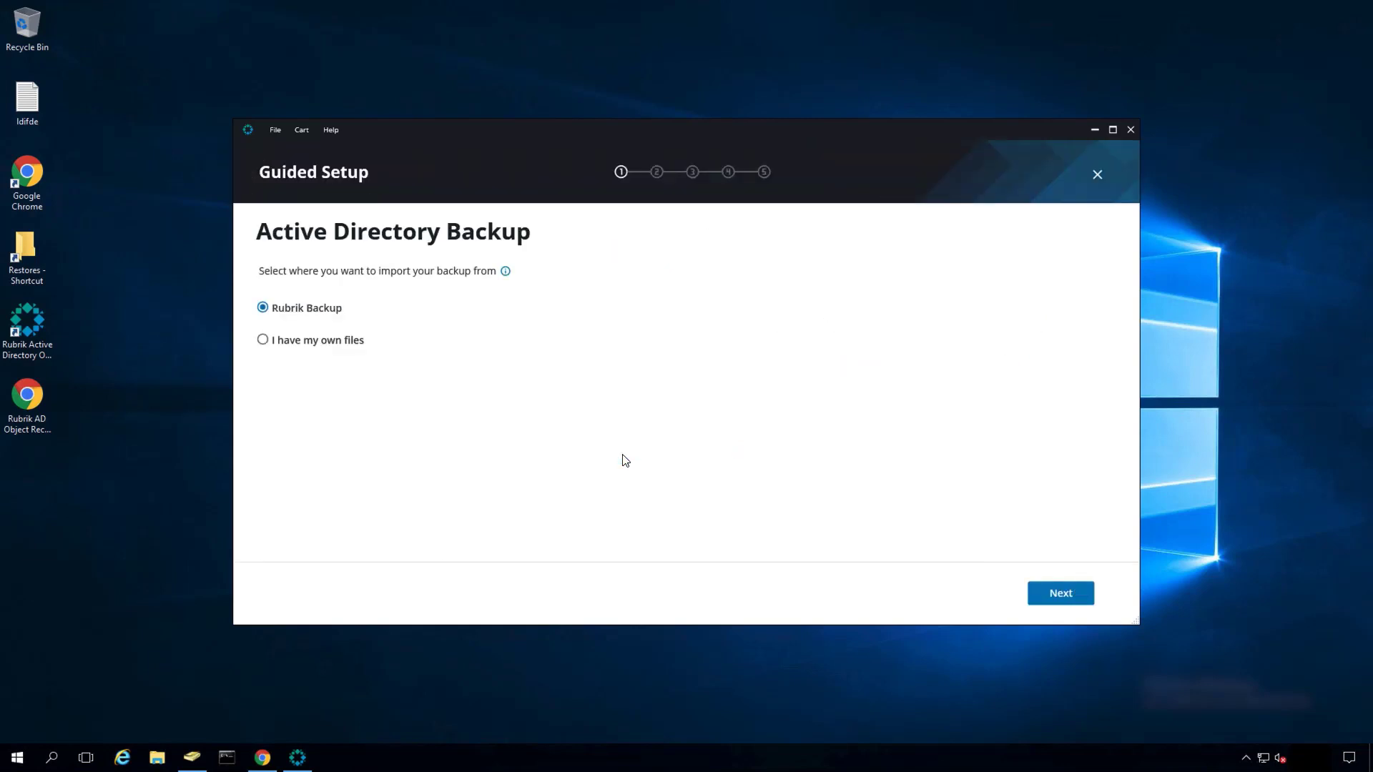
{"action": "left_click", "coordinate": [1040, 599]}
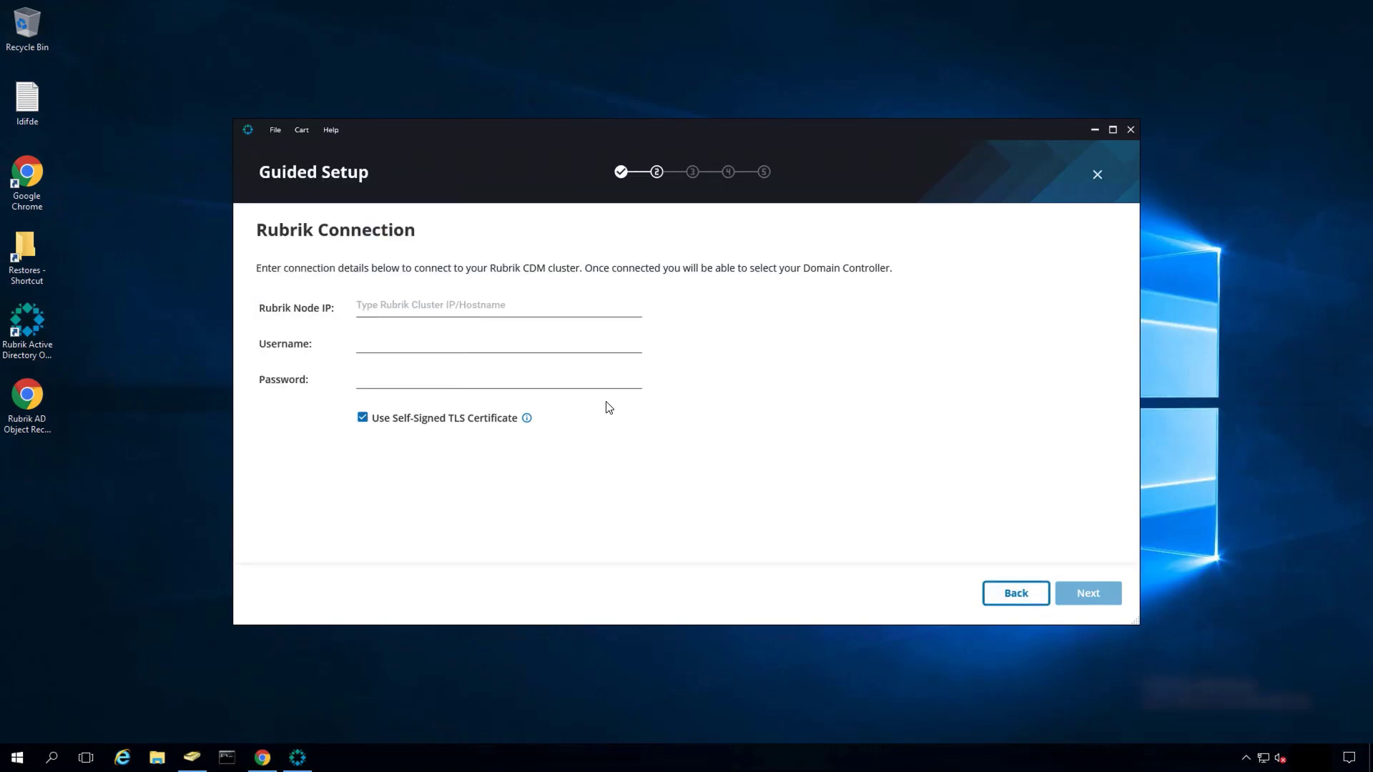
Enter Rubrik node IP 172.24.57.13 plus the admin account's username and password
{"action": "left_click", "coordinate": [478, 306]}
{"action": "type", "text": "172.24.57.13"}
{"action": "left_click", "coordinate": [432, 342]}
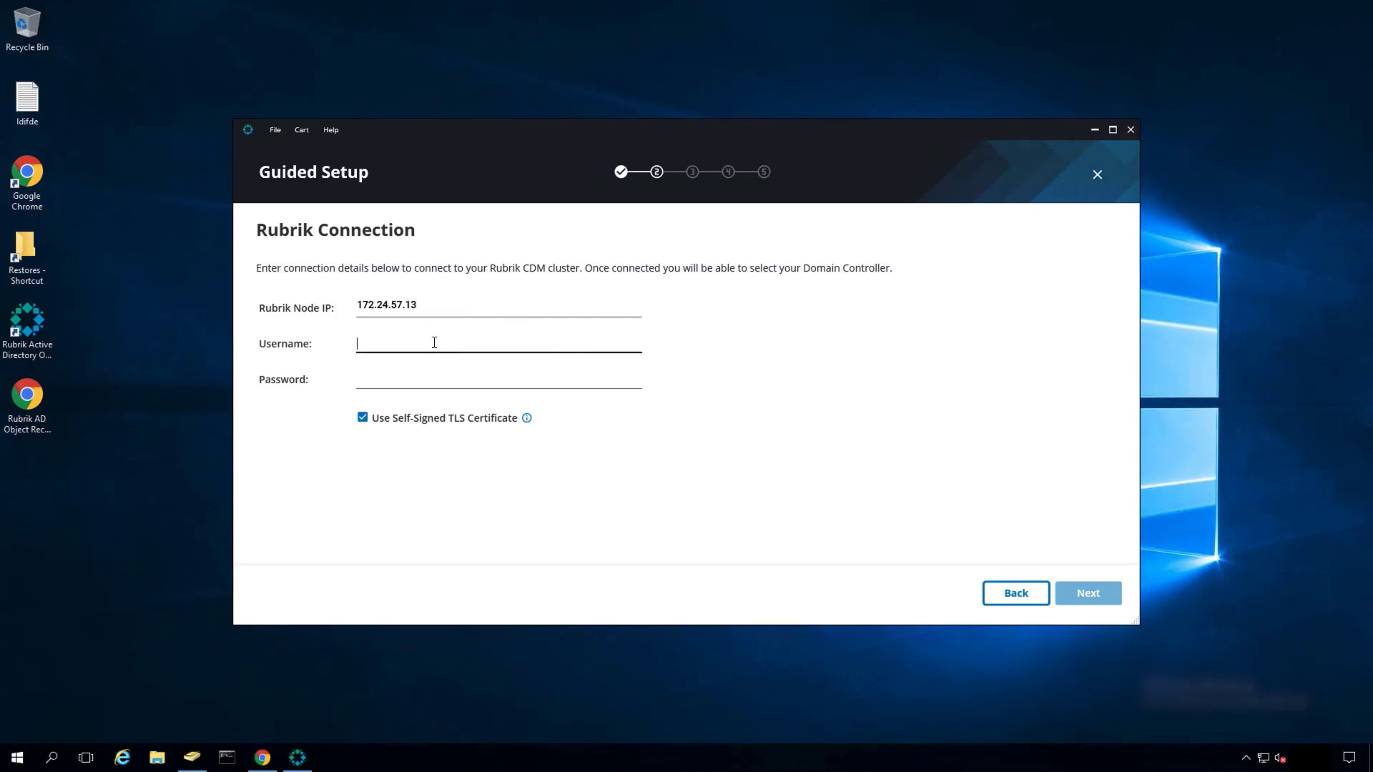
{"action": "type", "text": "adadmin"}
{"action": "key", "text": "Tab"}
{"action": "type", "text": "**"}
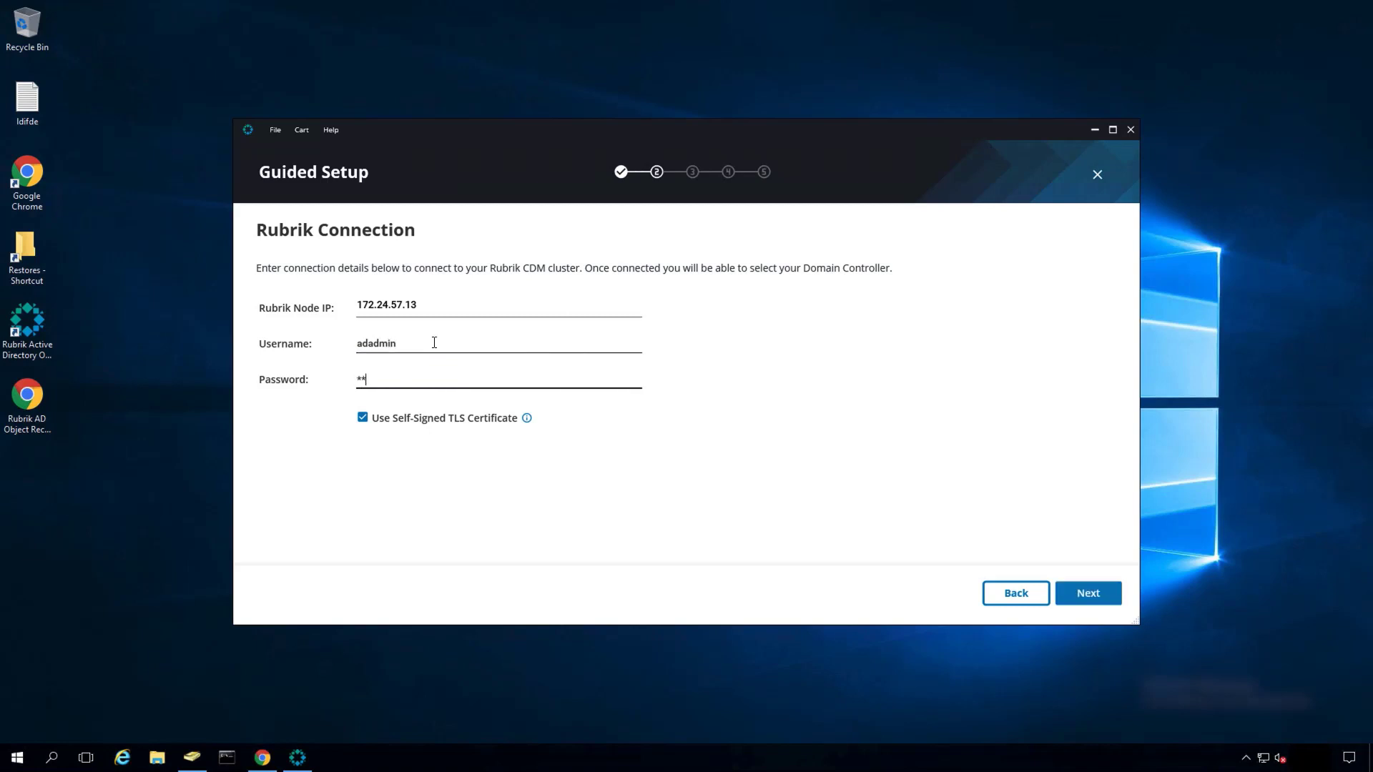
{"action": "type", "text": "***********"}
Connect to the cluster, search VMs for 'rest', and pick ap1-restore-dc1 as domain controller
{"action": "left_click", "coordinate": [1080, 595]}
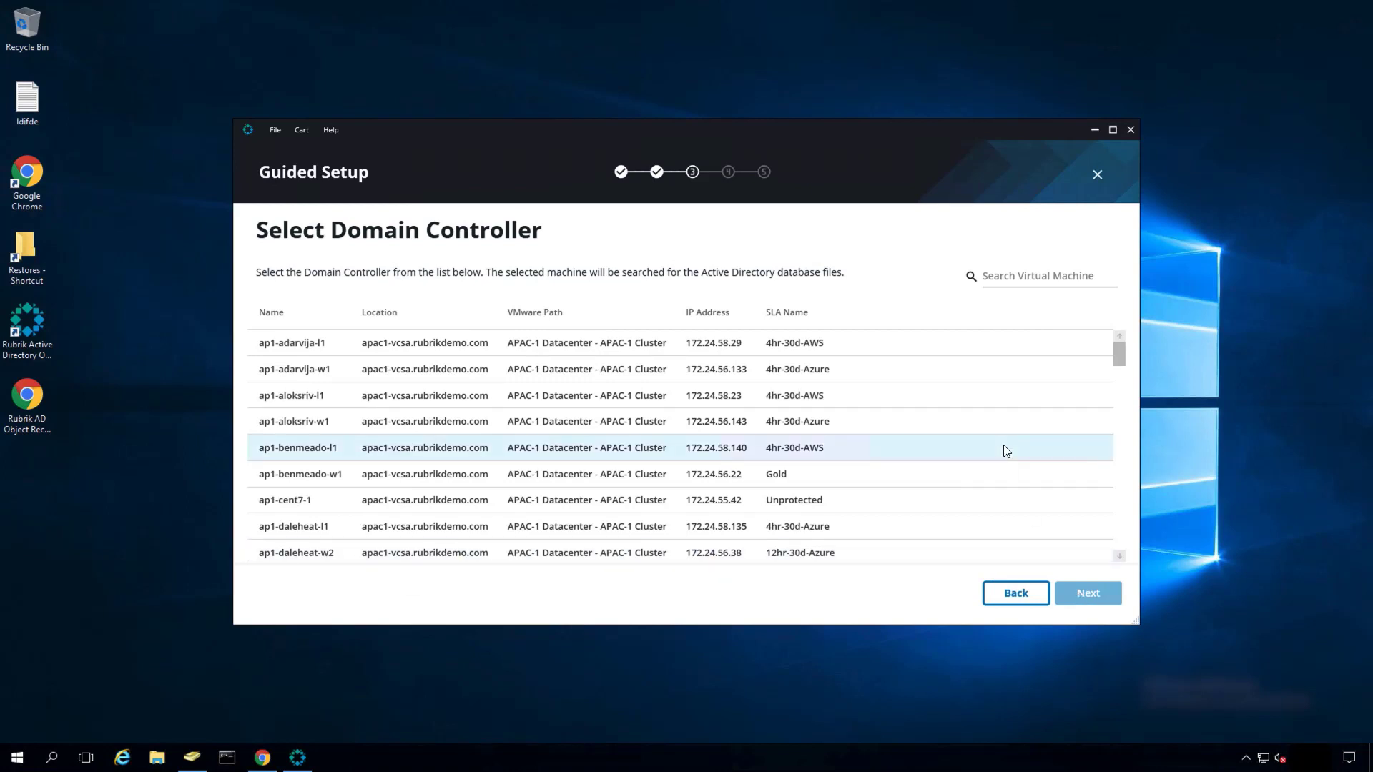
{"action": "left_click", "coordinate": [1008, 278]}
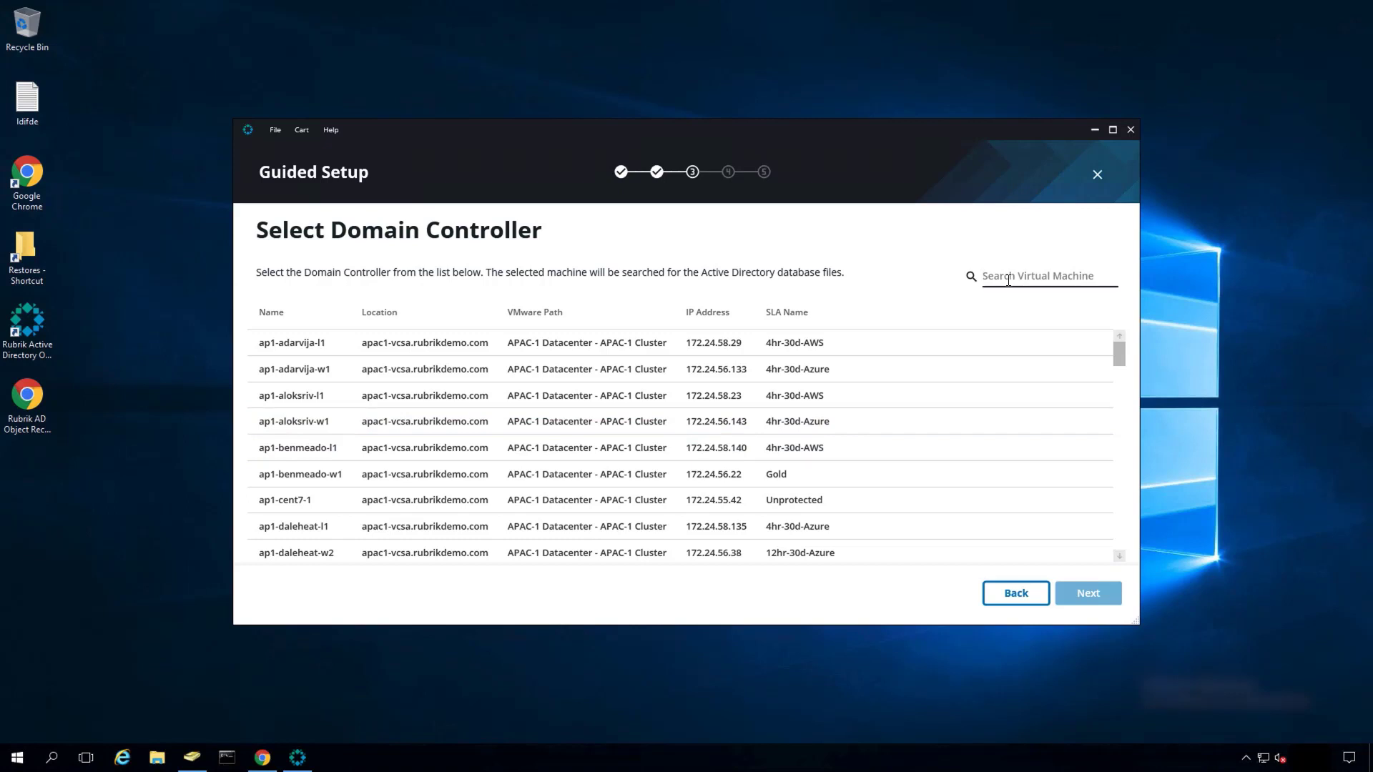
{"action": "type", "text": "res"}
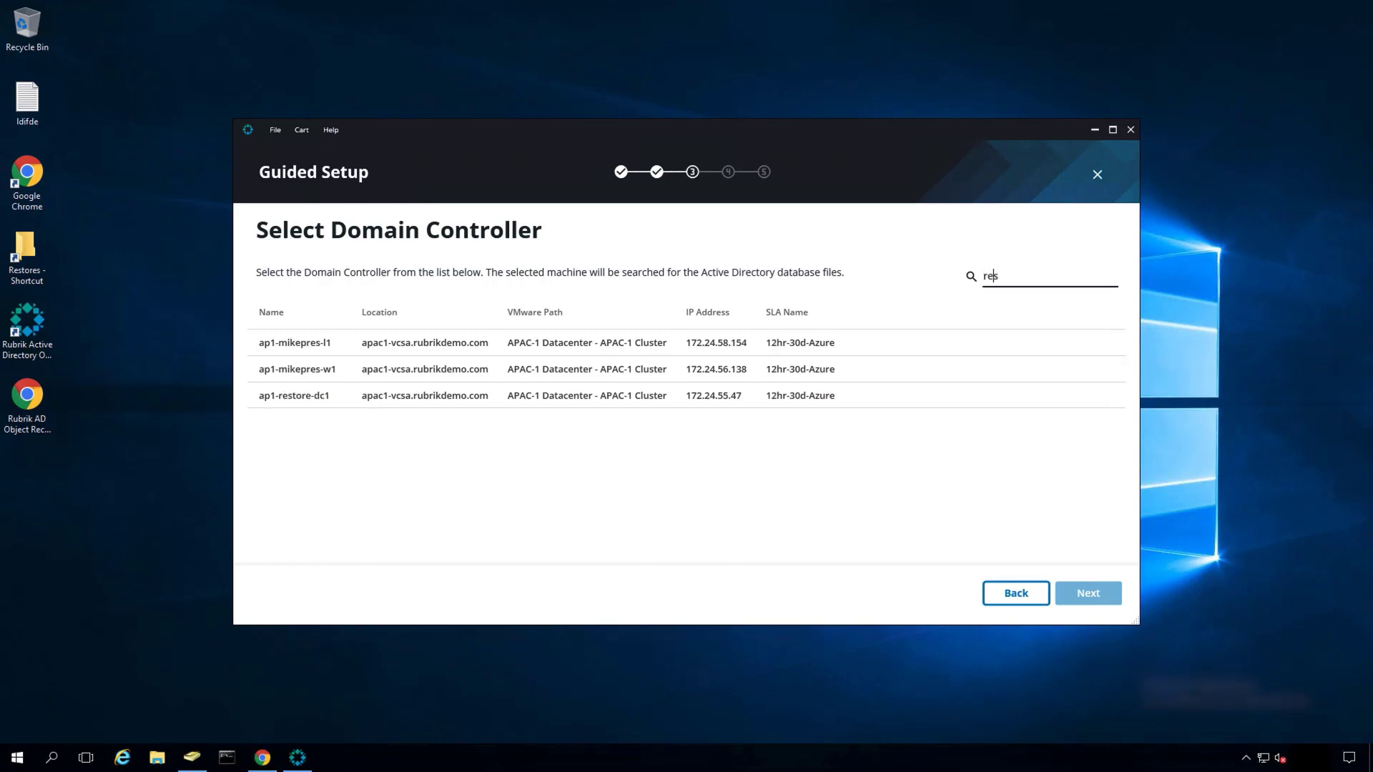
{"action": "type", "text": "t"}
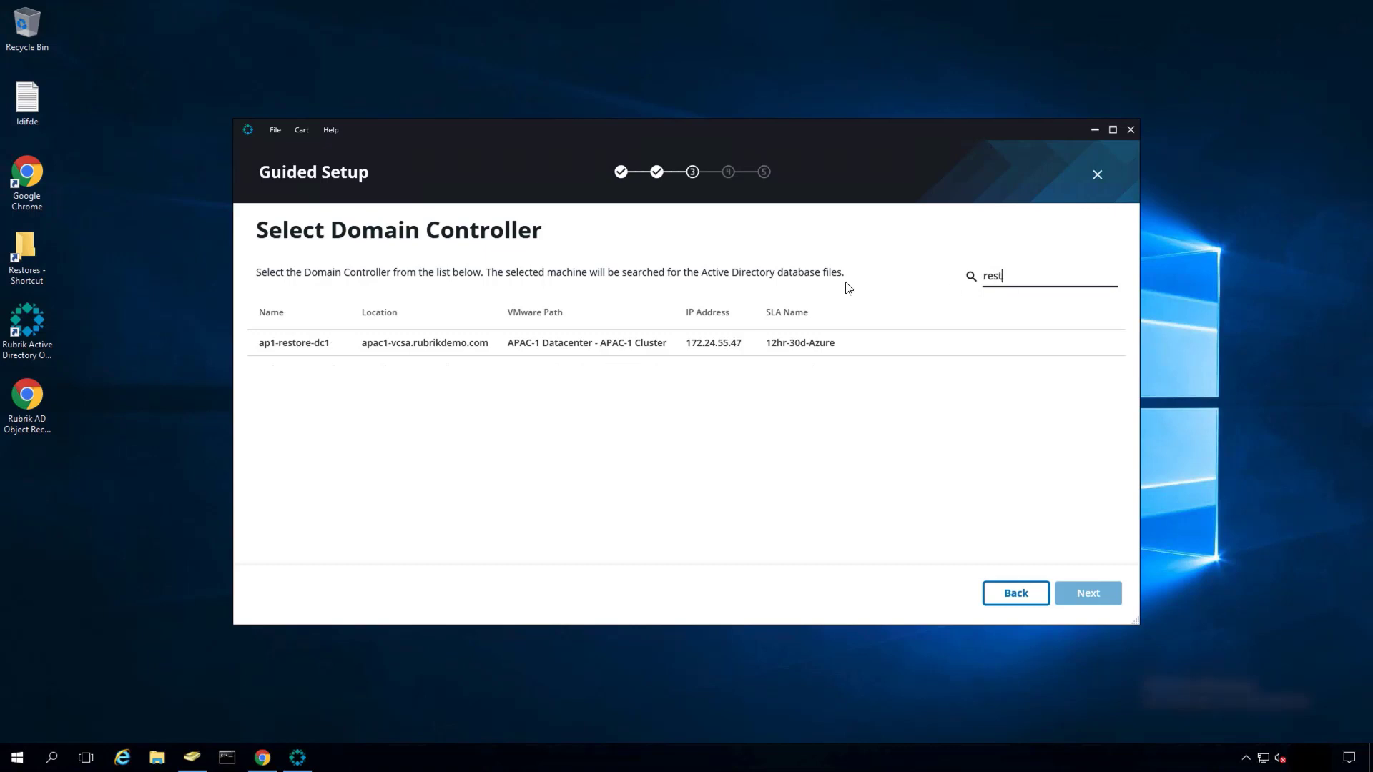
{"action": "left_click", "coordinate": [472, 355]}
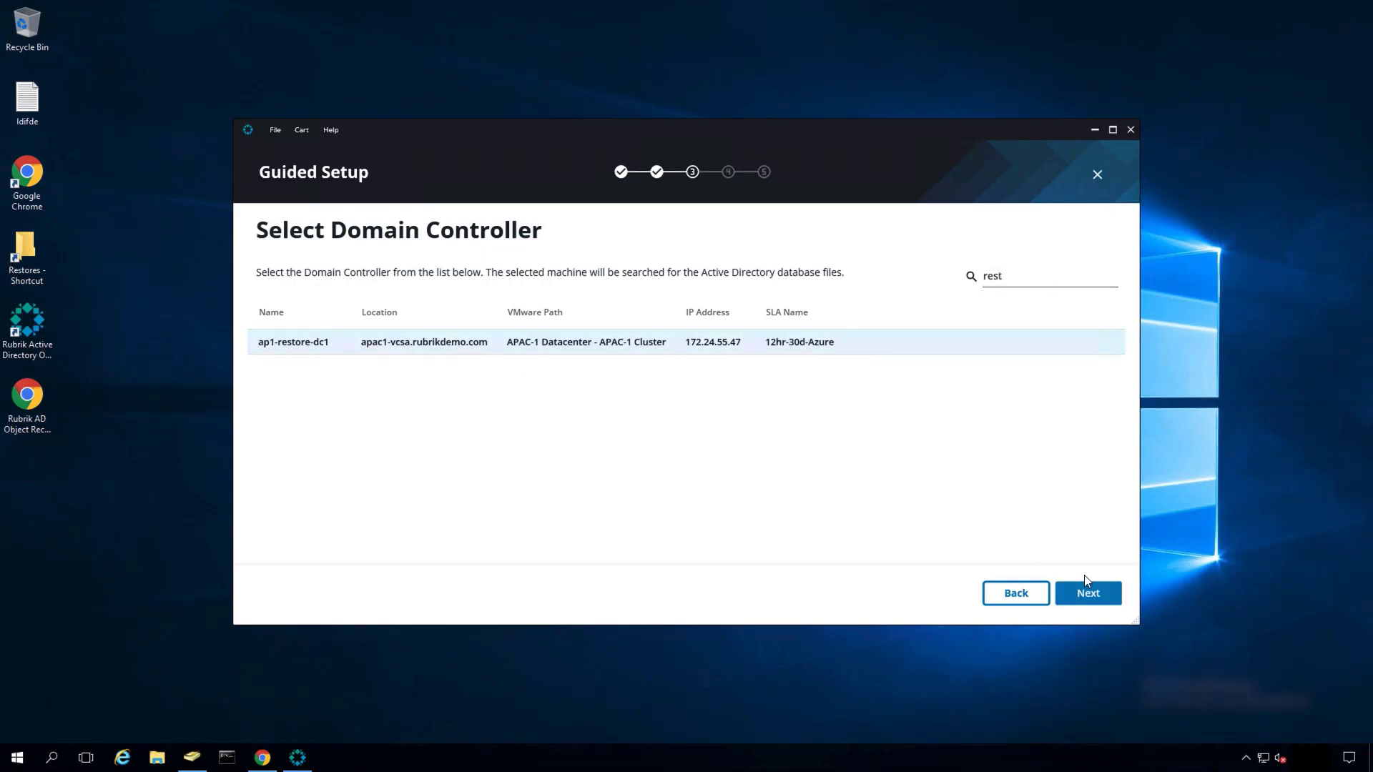
{"action": "left_click", "coordinate": [1088, 595]}
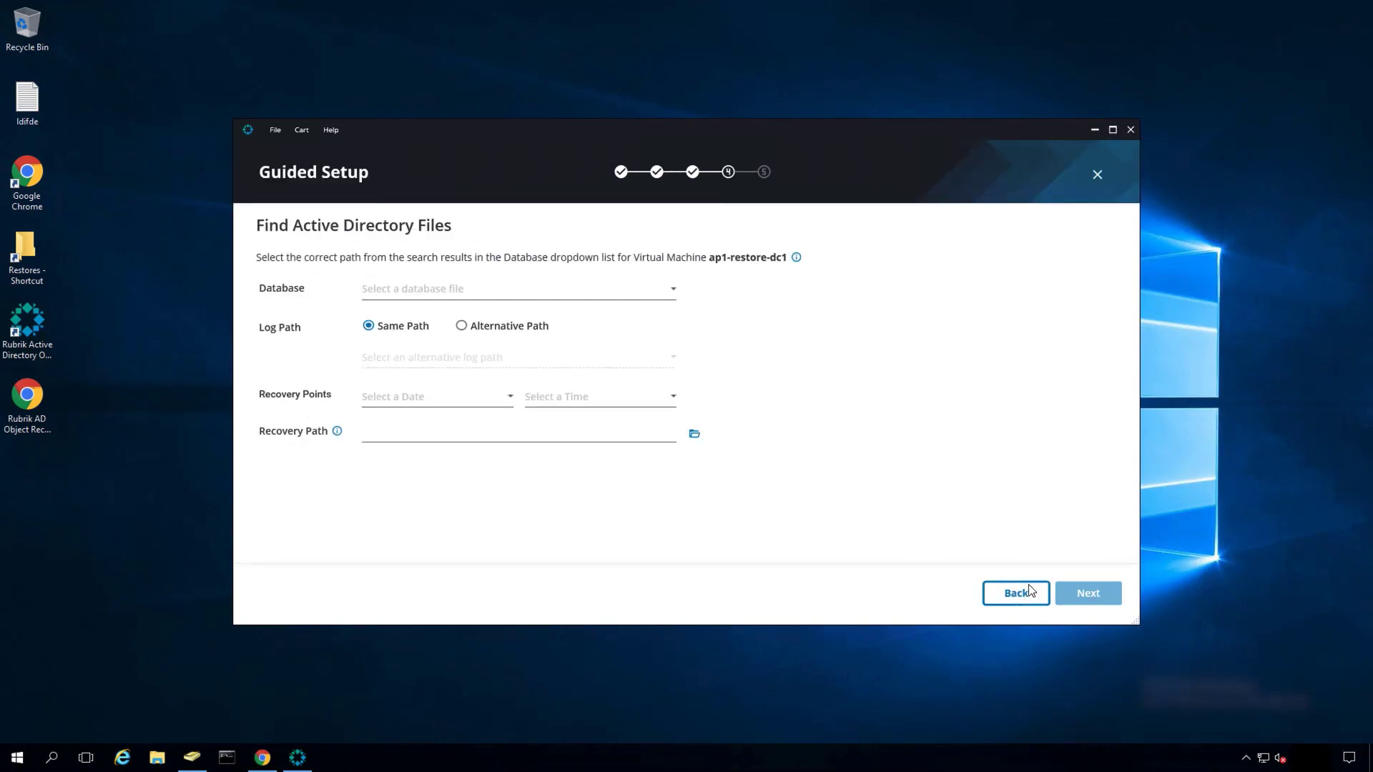
Choose C:\Windows\NTDS\ntds.dit, recovery point 3/1/2021 15:04:04, and recovery path c:\restores
{"action": "left_click", "coordinate": [583, 293]}
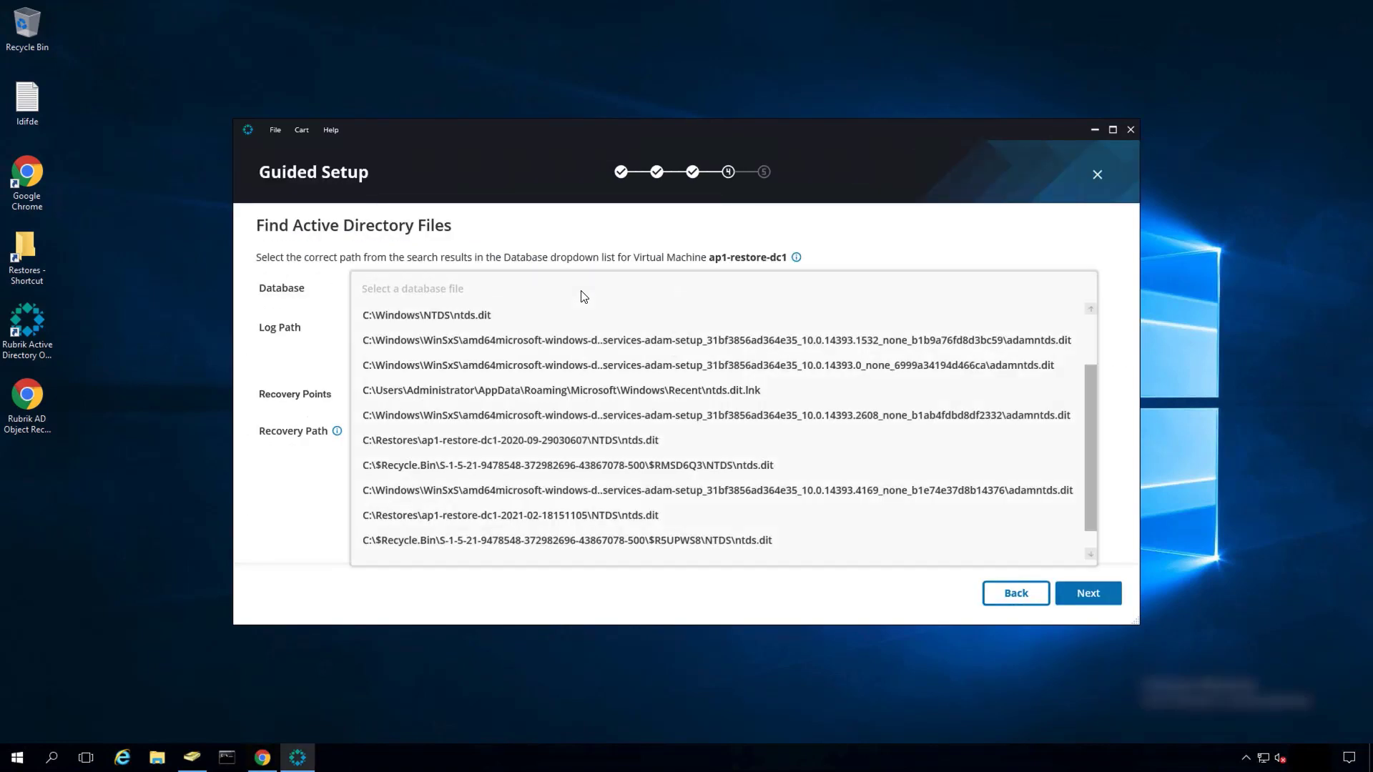
{"action": "left_click", "coordinate": [505, 314]}
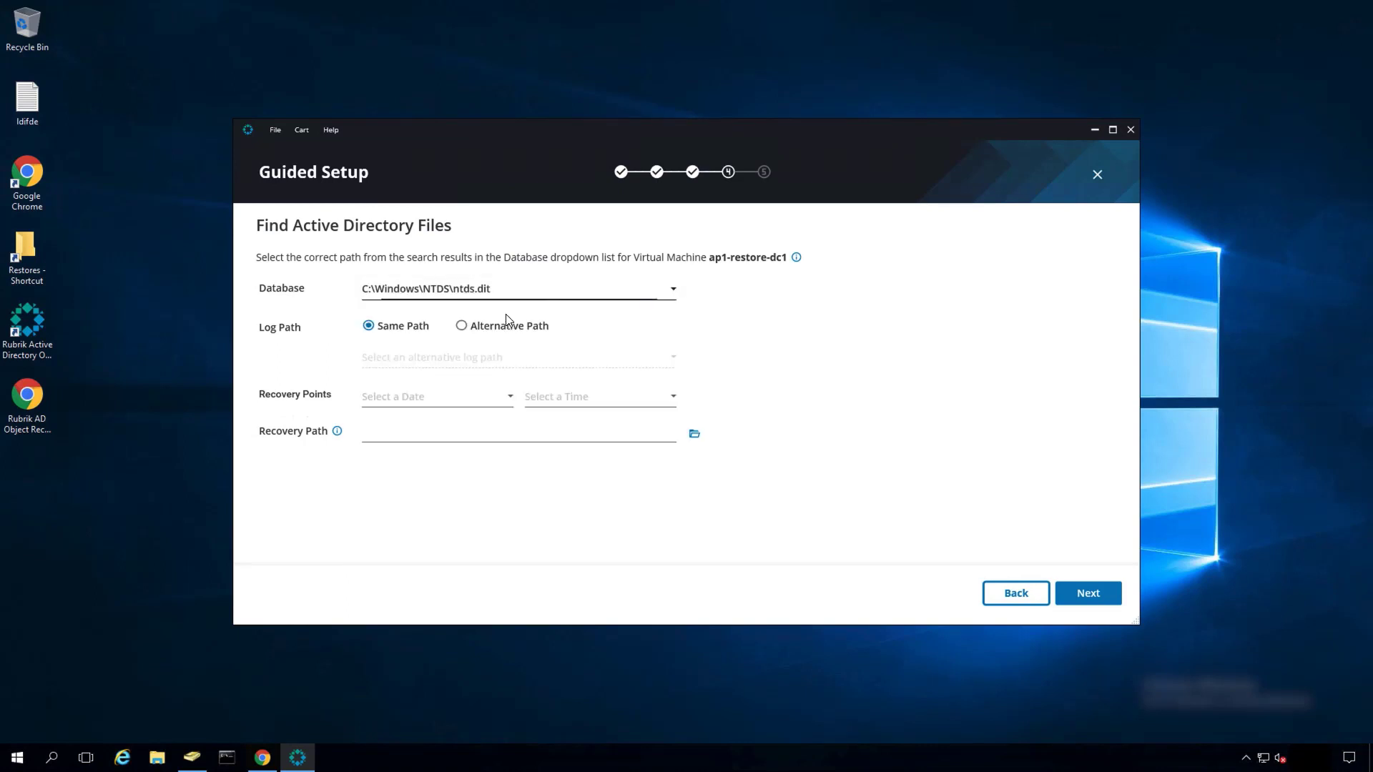
{"action": "left_click", "coordinate": [419, 401]}
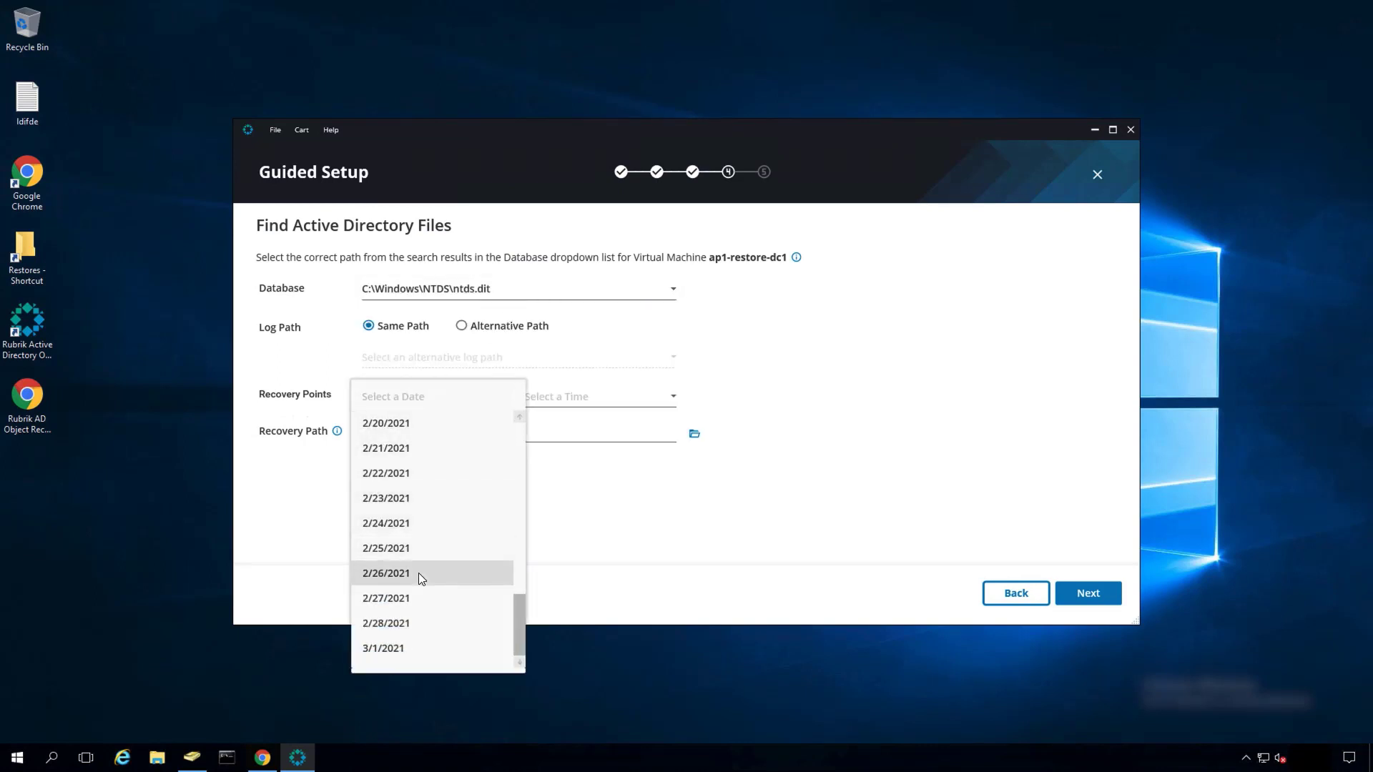
{"action": "left_click", "coordinate": [389, 646]}
{"action": "left_click", "coordinate": [588, 399]}
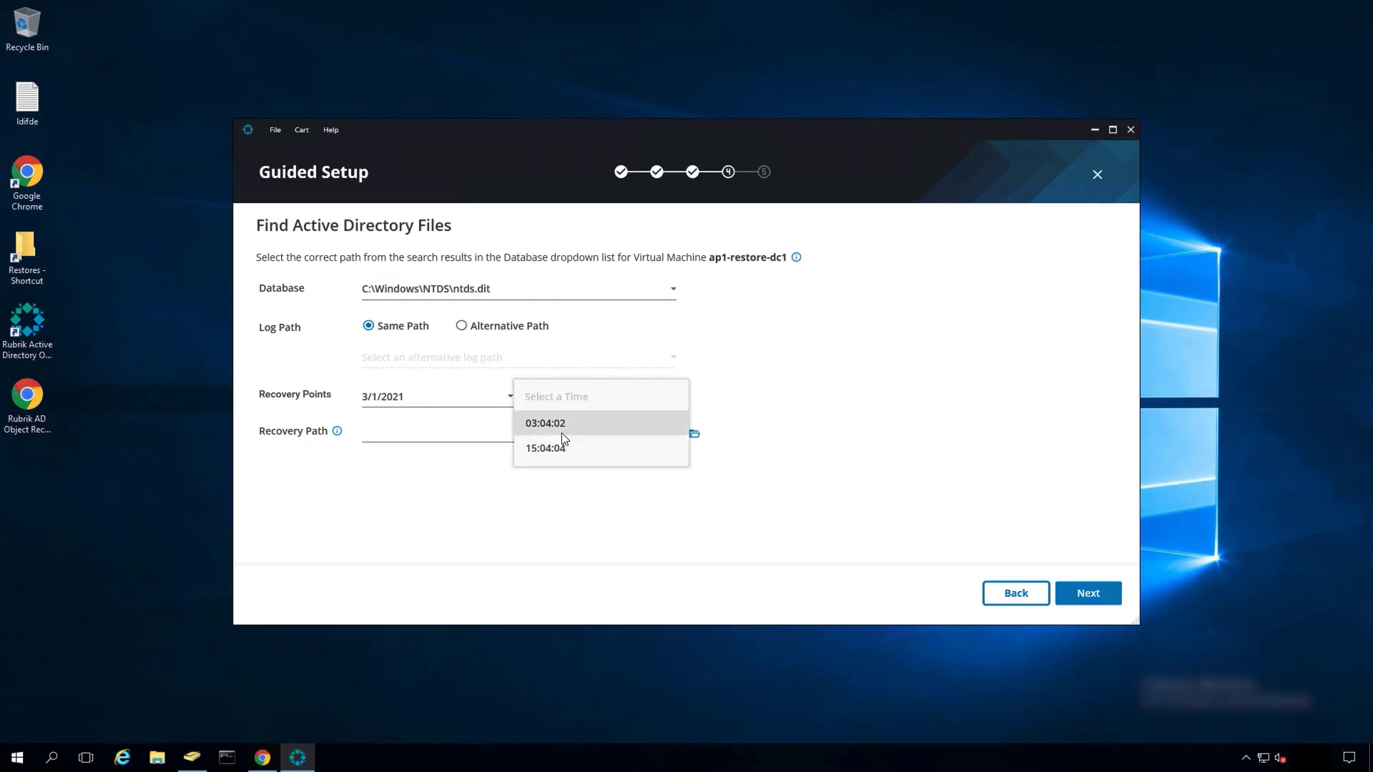
{"action": "left_click", "coordinate": [555, 451]}
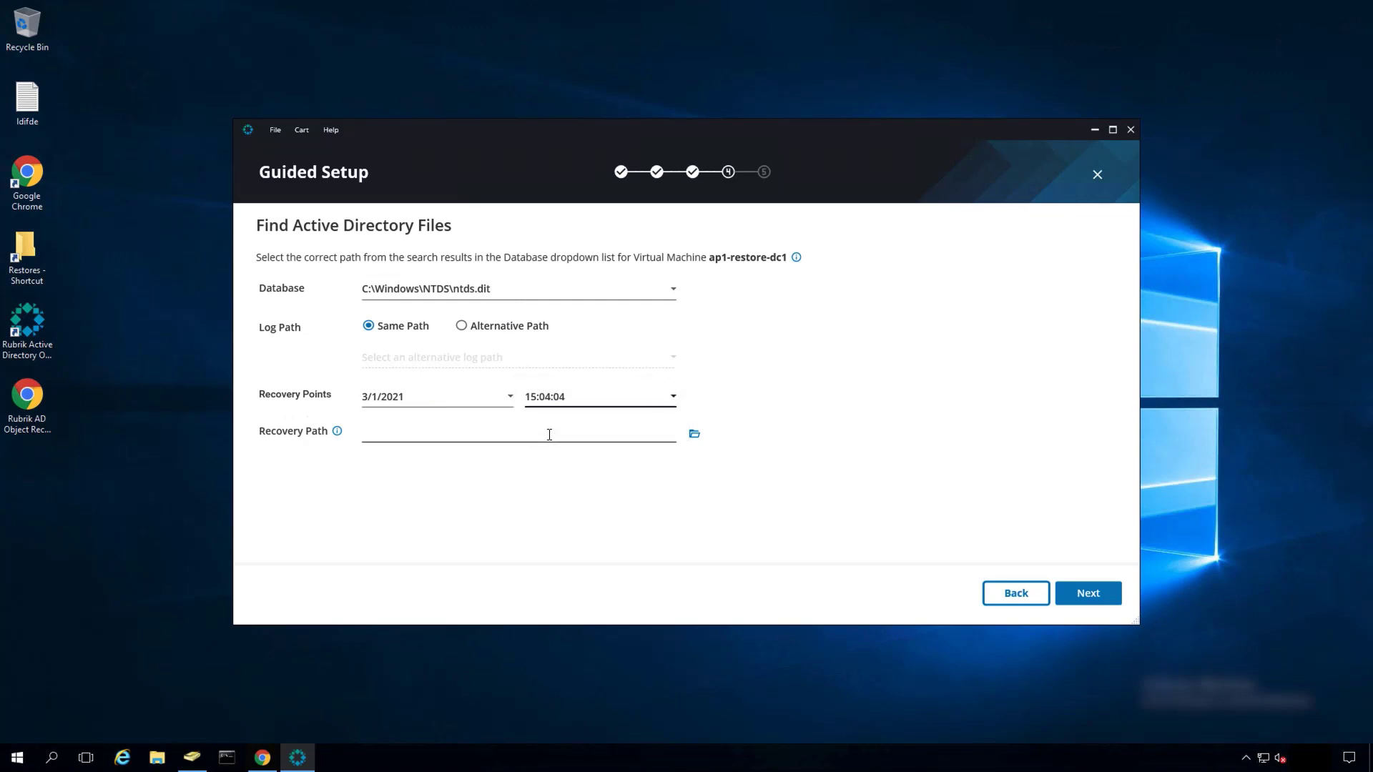
{"action": "left_click", "coordinate": [549, 434]}
{"action": "type", "text": "c:\\restores"}
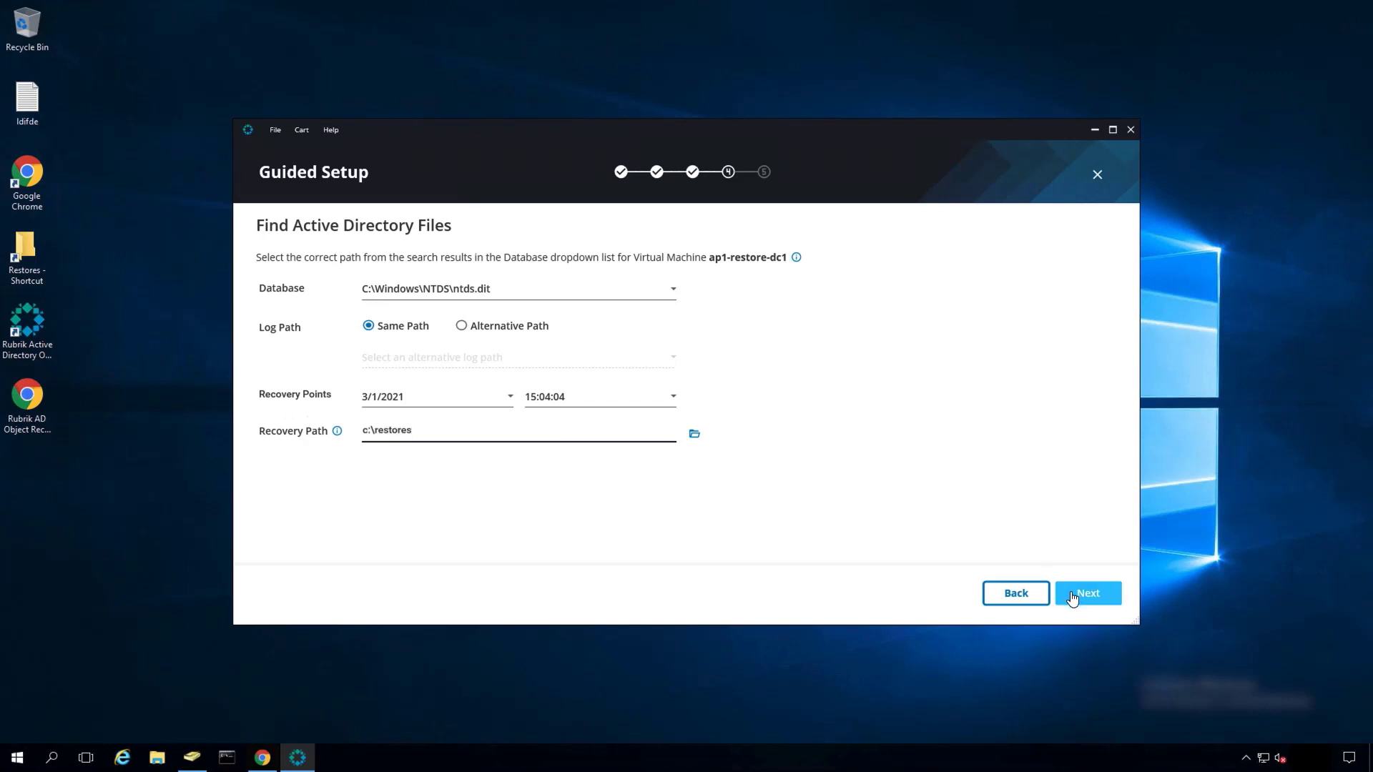
Start retrieving the database and check the download job in the Rubrik web console
{"action": "left_click", "coordinate": [1072, 598]}
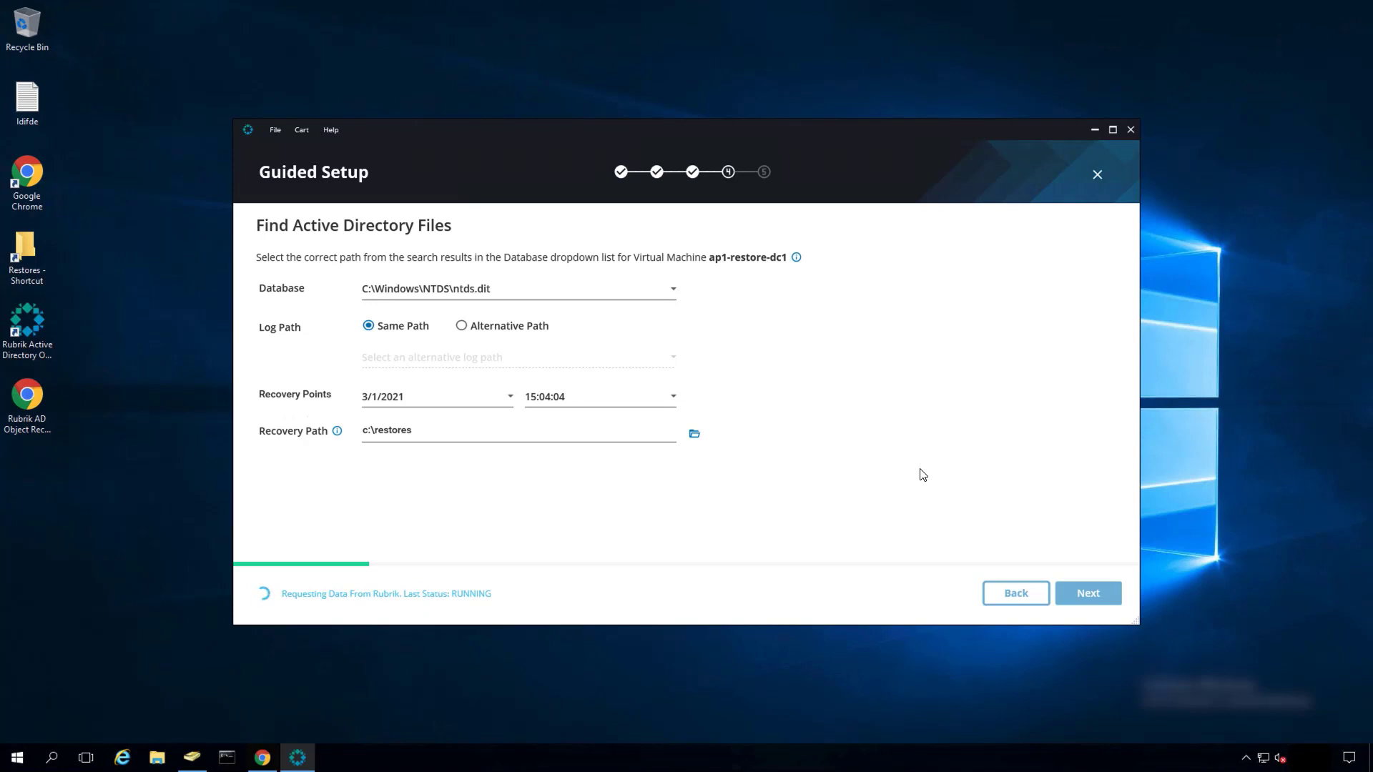
{"action": "left_click", "coordinate": [262, 757]}
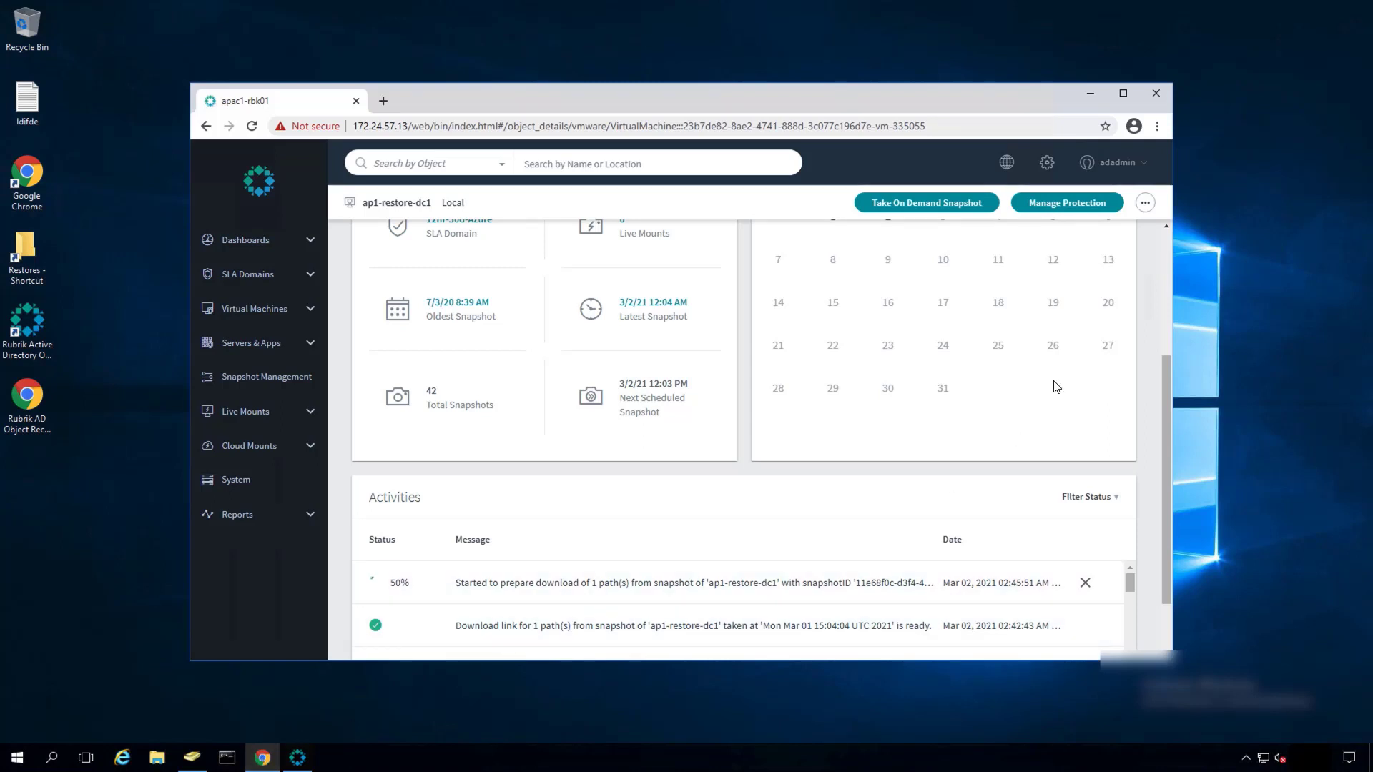
{"action": "left_click", "coordinate": [1090, 96]}
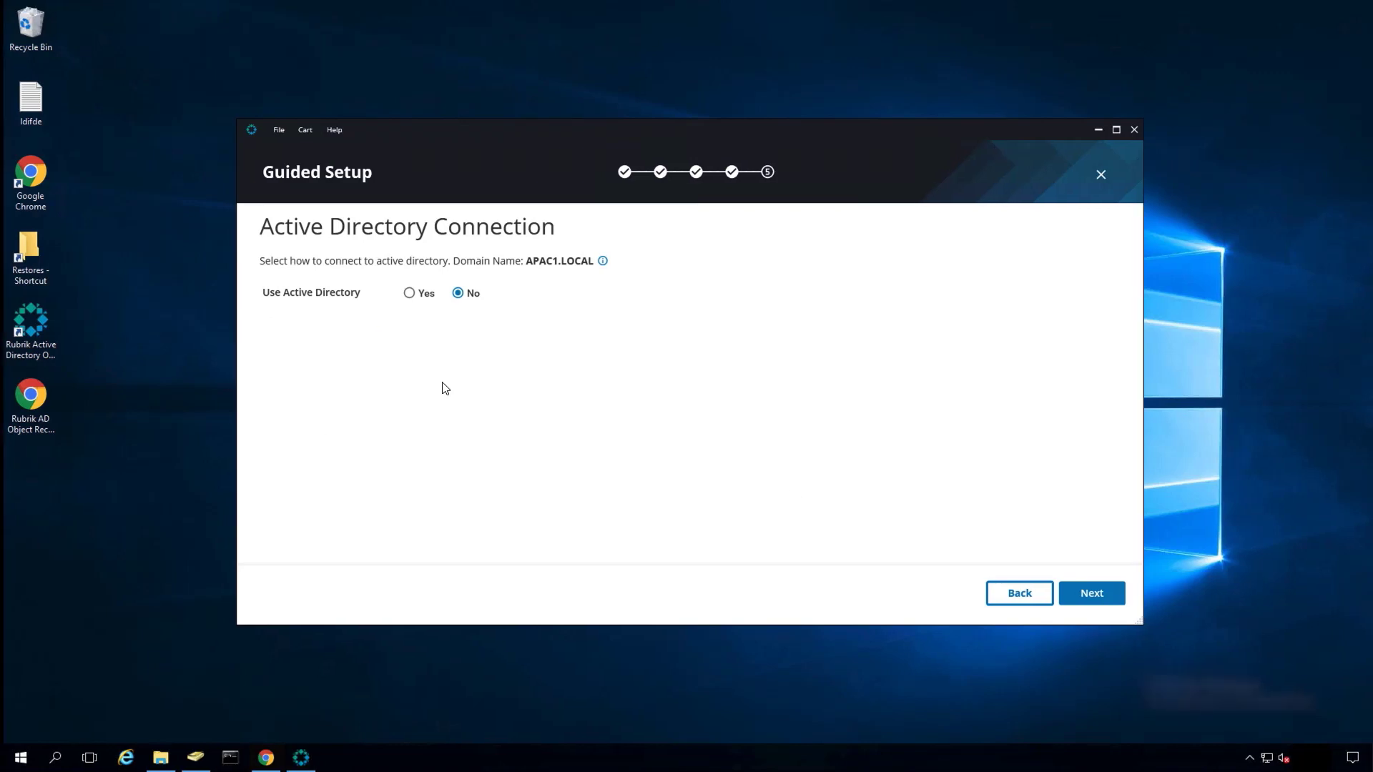
Connect to live Active Directory APAC1.LOCAL as the current user and complete Guided Setup
{"action": "left_click", "coordinate": [409, 293]}
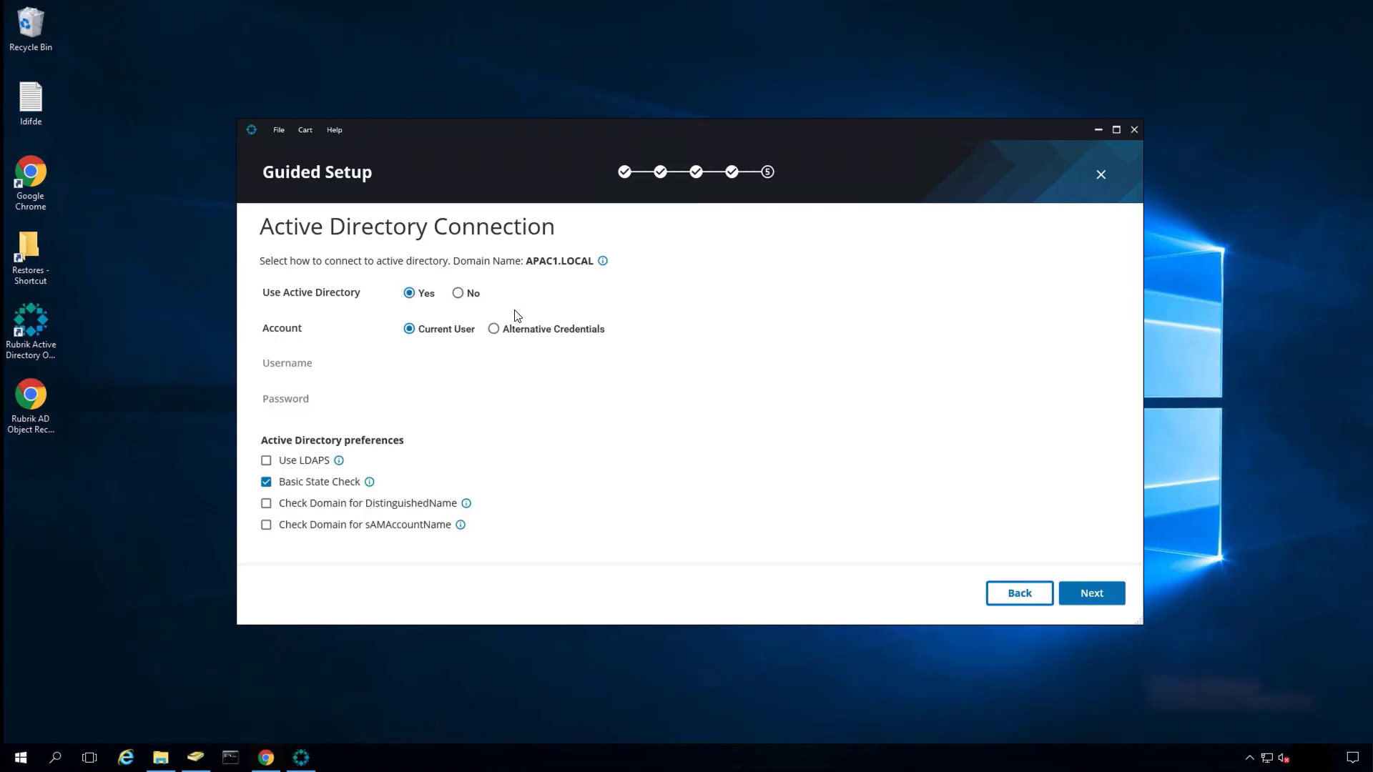
{"action": "left_click", "coordinate": [1081, 597]}
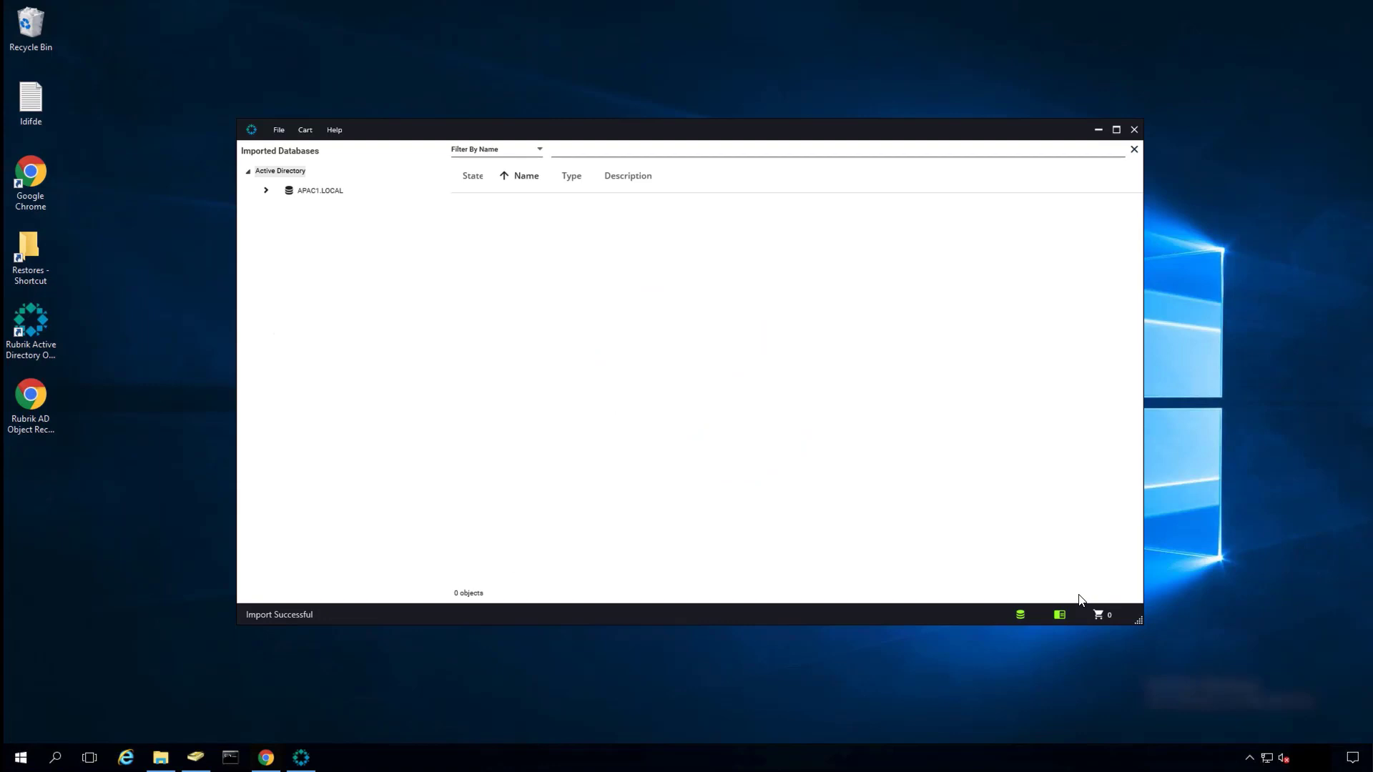
Expand APAC1.LOCAL and open TestUsers to list its 100 Test User objects
{"action": "left_click", "coordinate": [266, 190]}
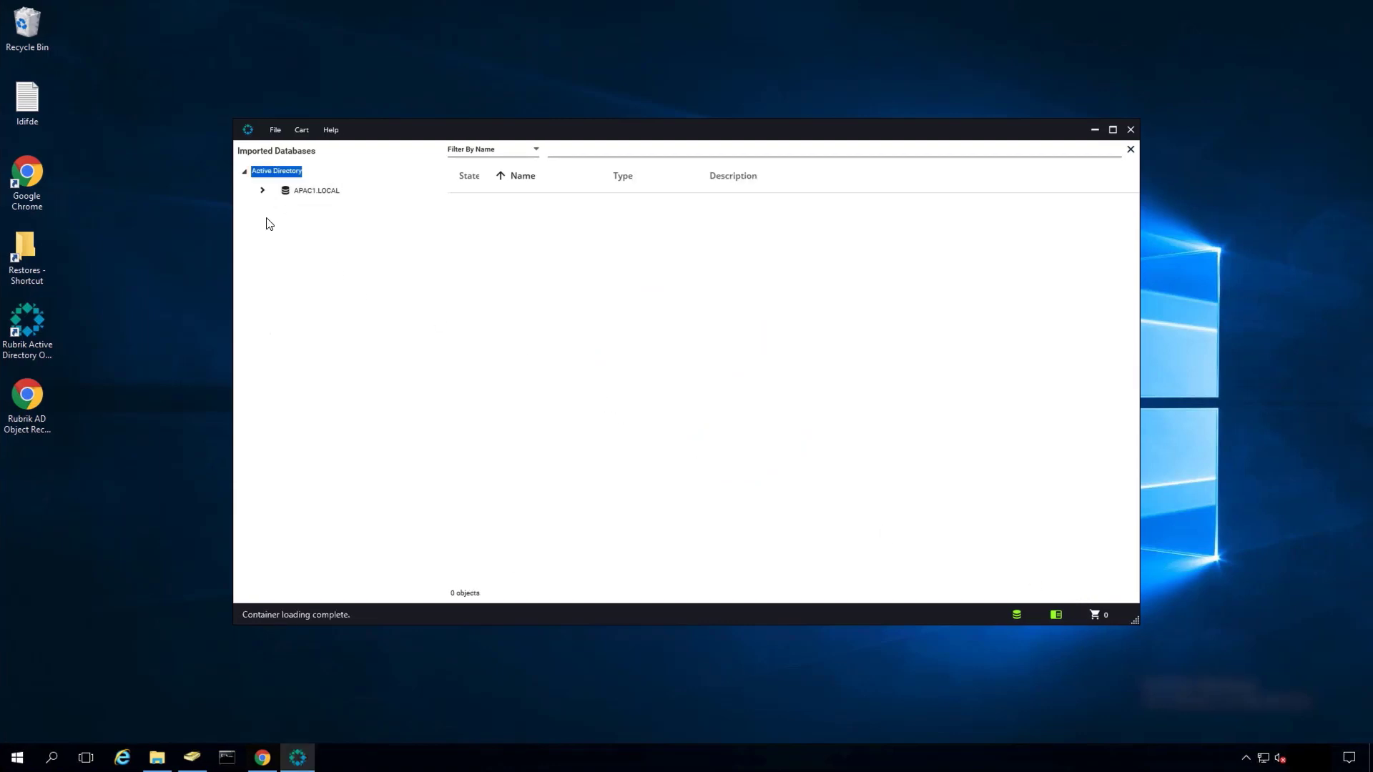
{"action": "left_click", "coordinate": [263, 191]}
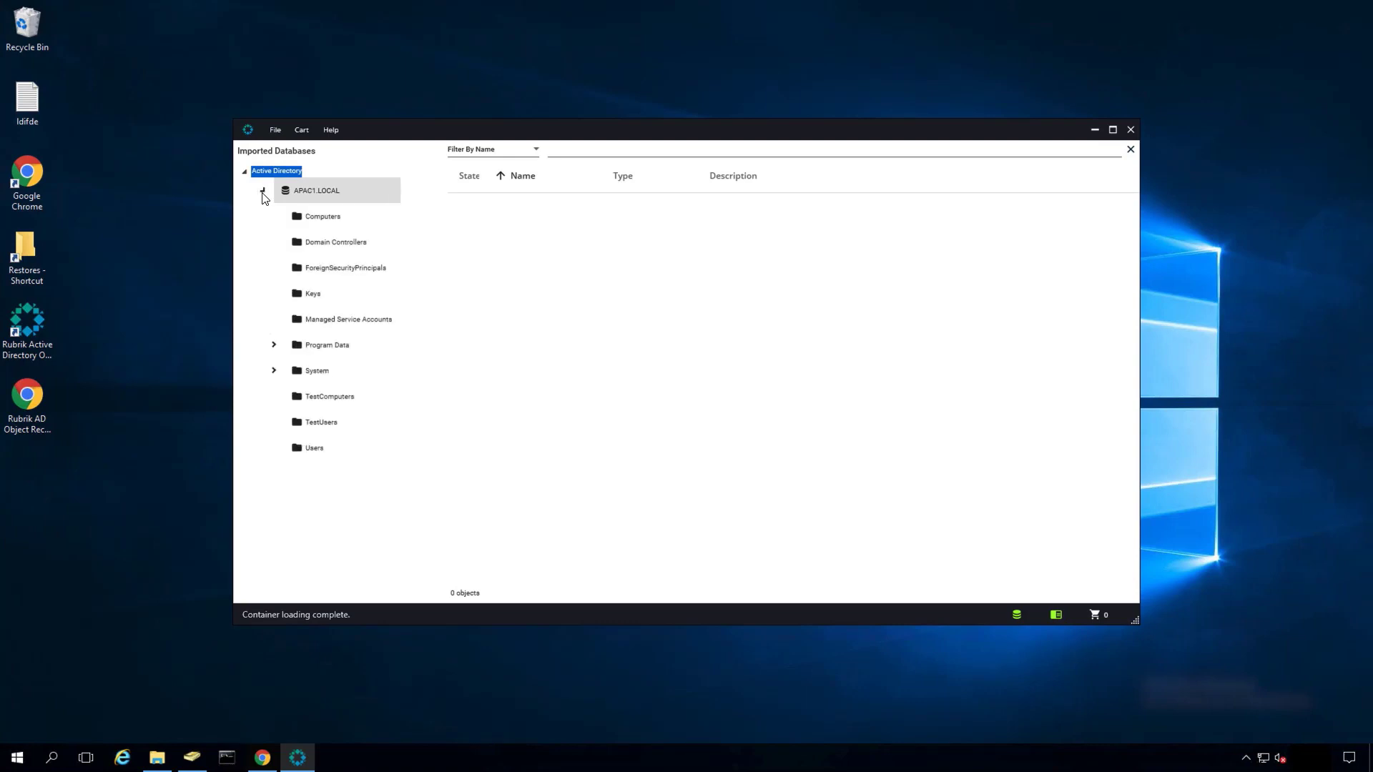
{"action": "left_click", "coordinate": [310, 423]}
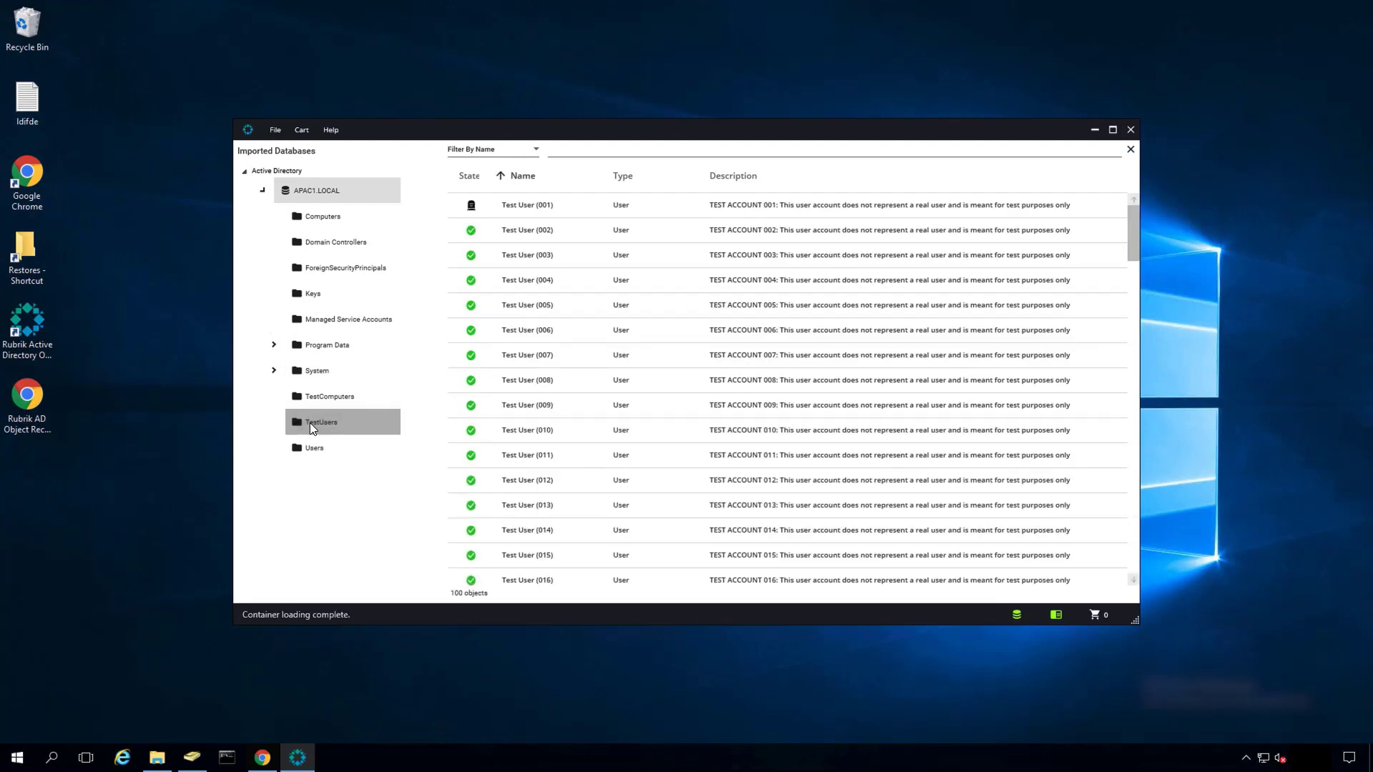
Restore Test User (001) to Active Directory, acknowledging the warning and confirming the result
{"action": "right_click", "coordinate": [526, 207]}
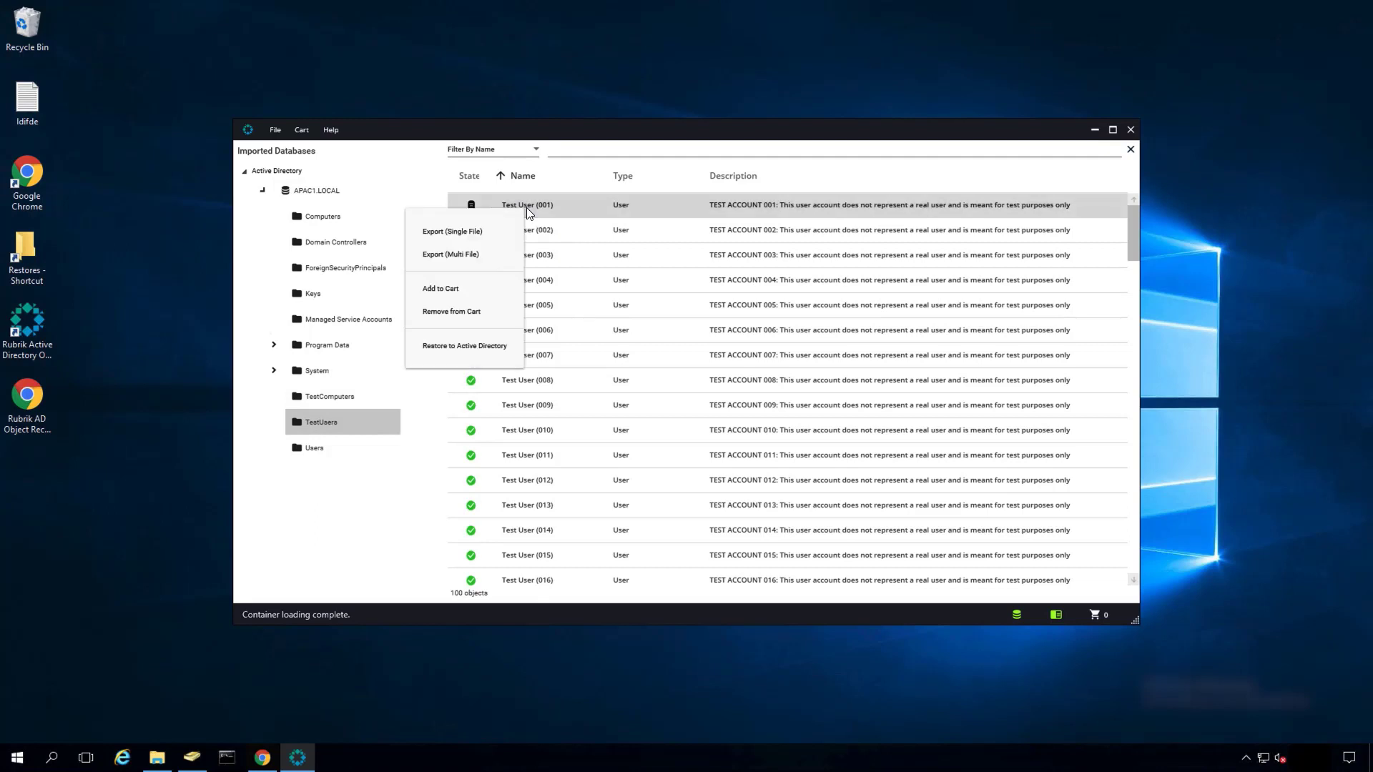
{"action": "left_click", "coordinate": [470, 349]}
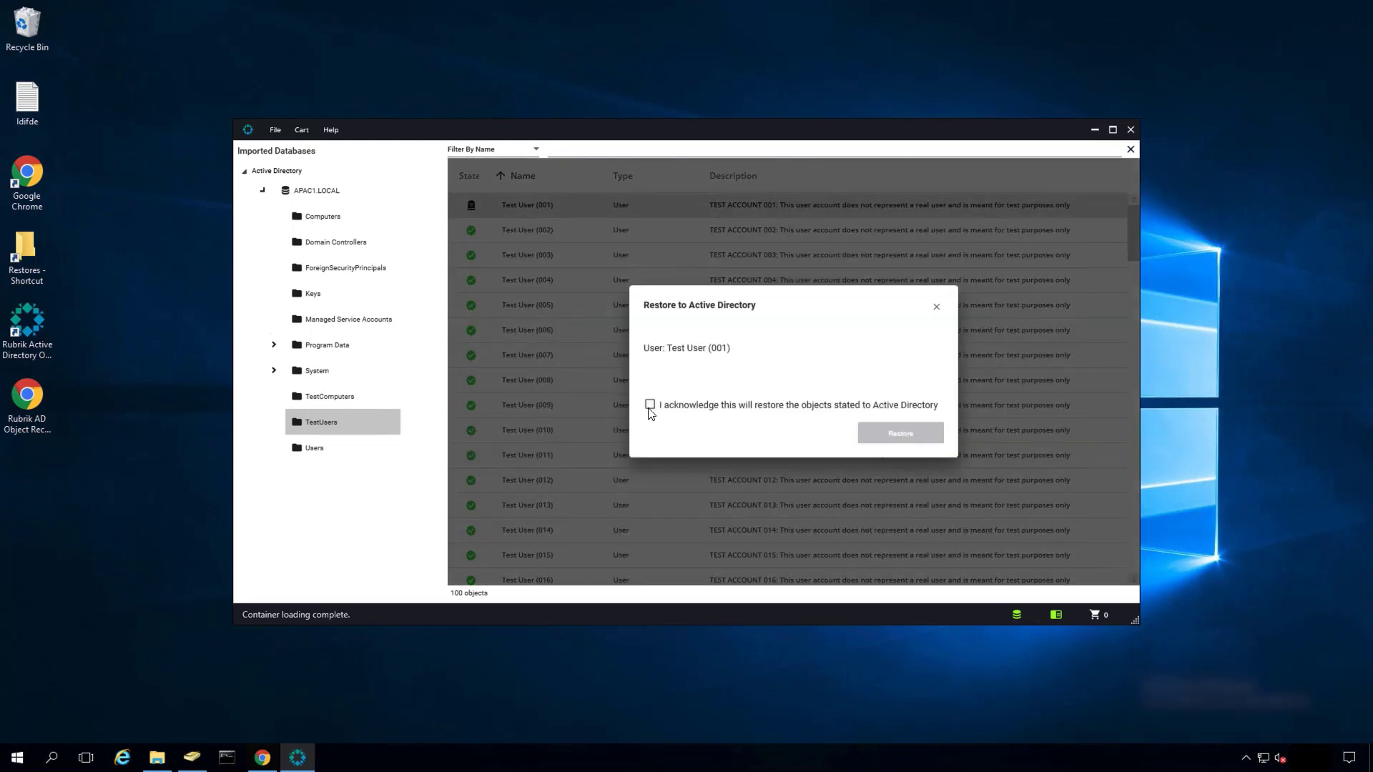
{"action": "left_click", "coordinate": [650, 405]}
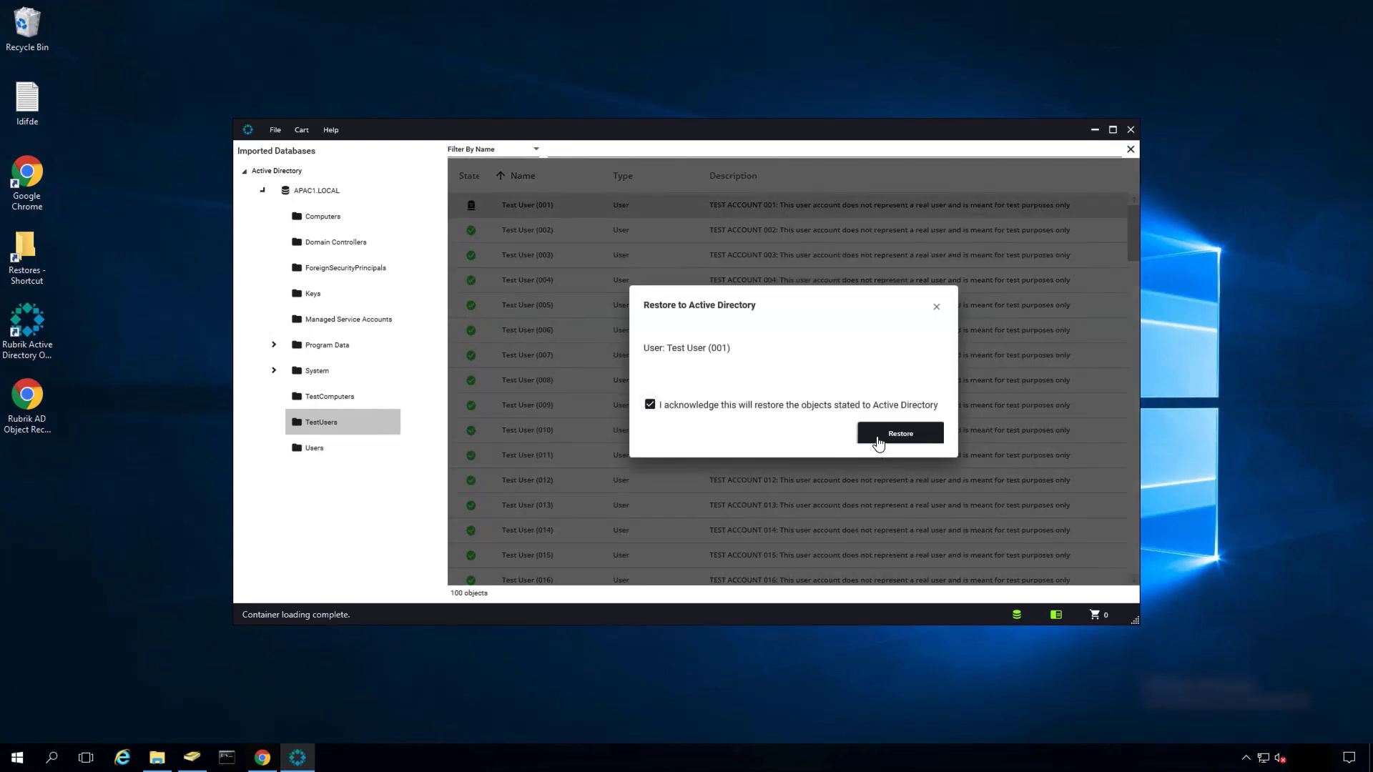
{"action": "left_click", "coordinate": [878, 439]}
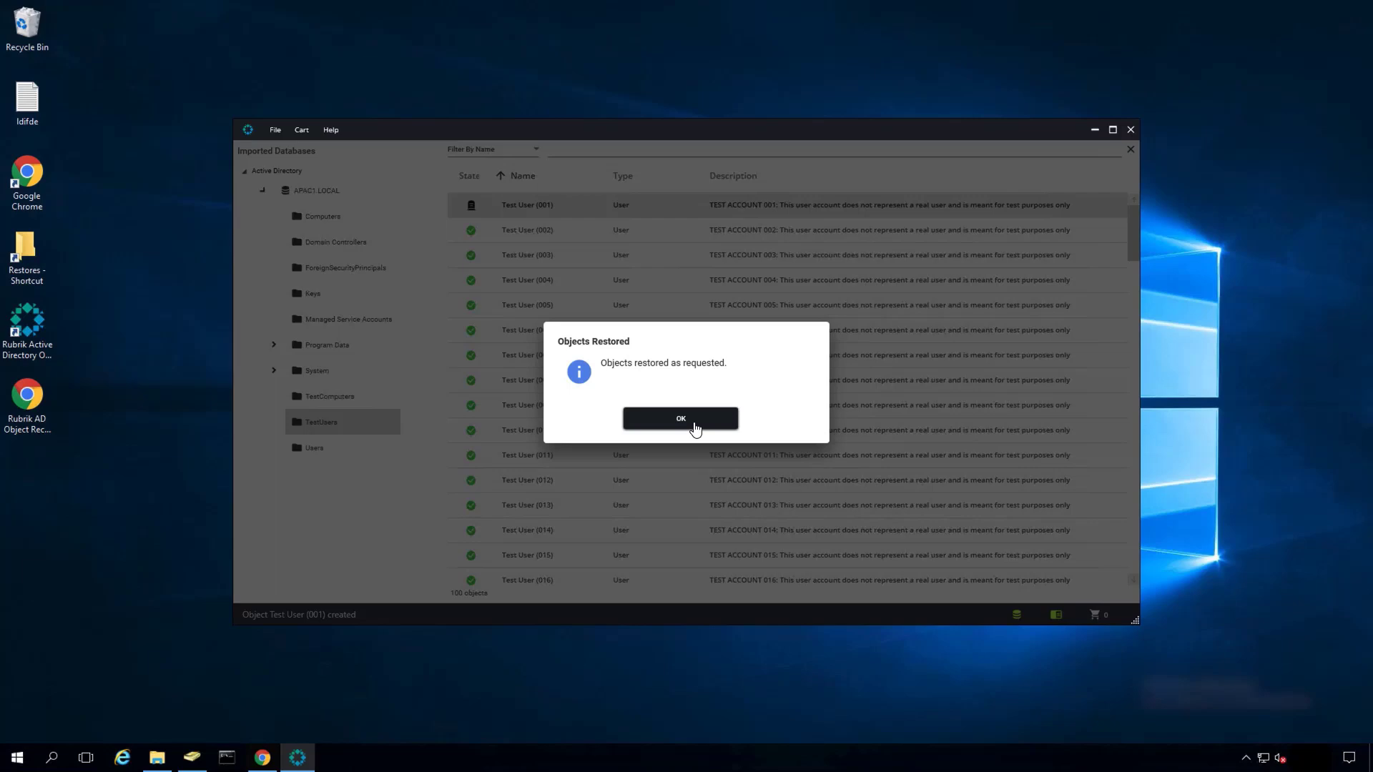
{"action": "left_click", "coordinate": [693, 426]}
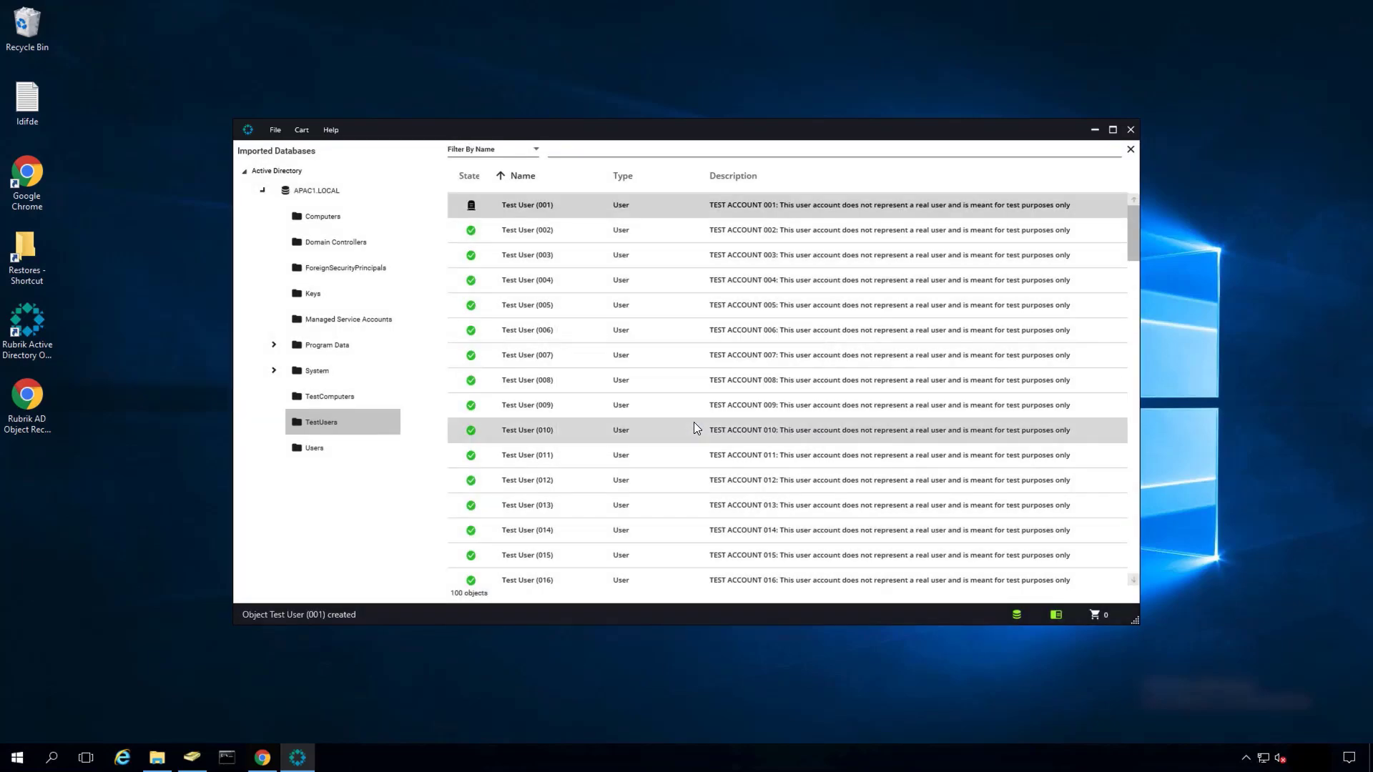
Compare Test User (002) with live AD and restore only its telephoneNumber attribute
{"action": "left_click", "coordinate": [557, 239]}
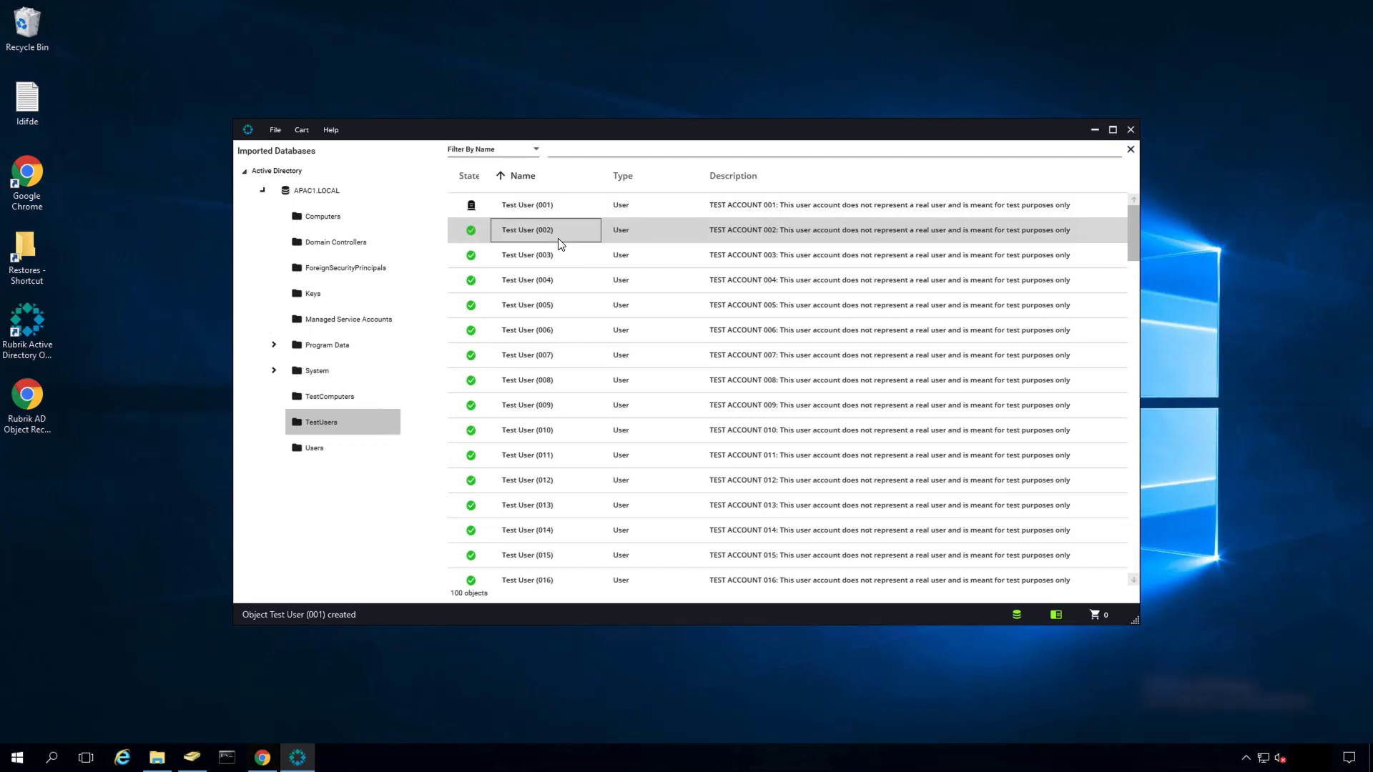
{"action": "double_click", "coordinate": [560, 243]}
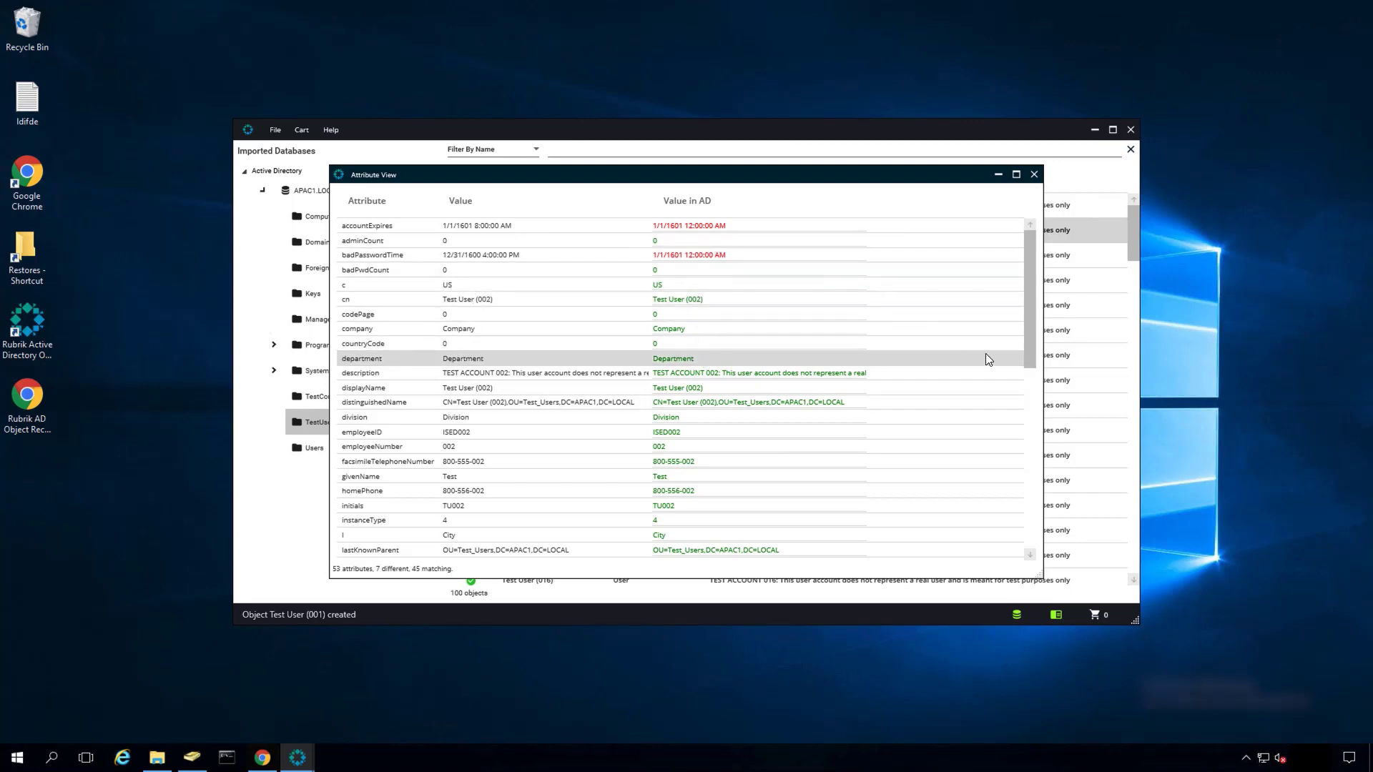
{"action": "left_click_drag", "start_coordinate": [1030, 354], "coordinate": [1028, 543]}
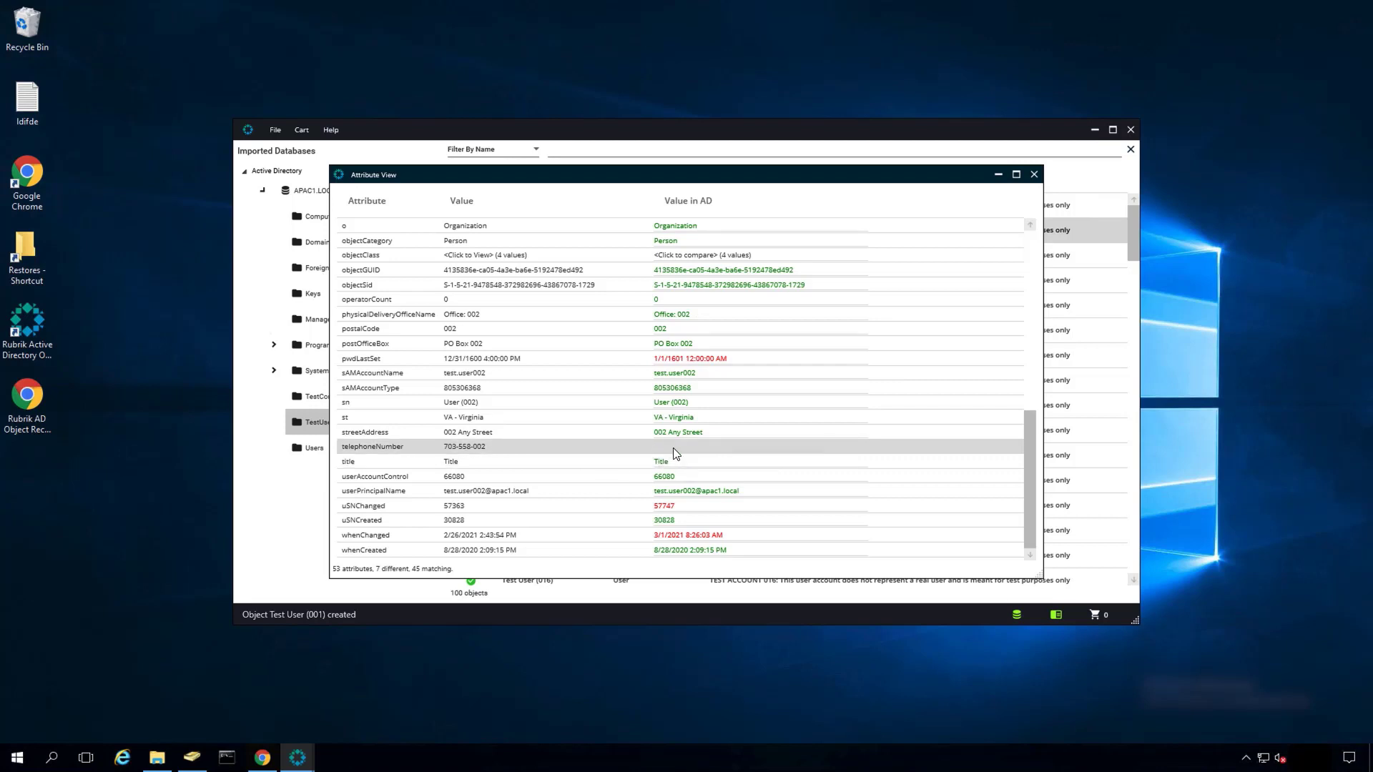
{"action": "right_click", "coordinate": [435, 446]}
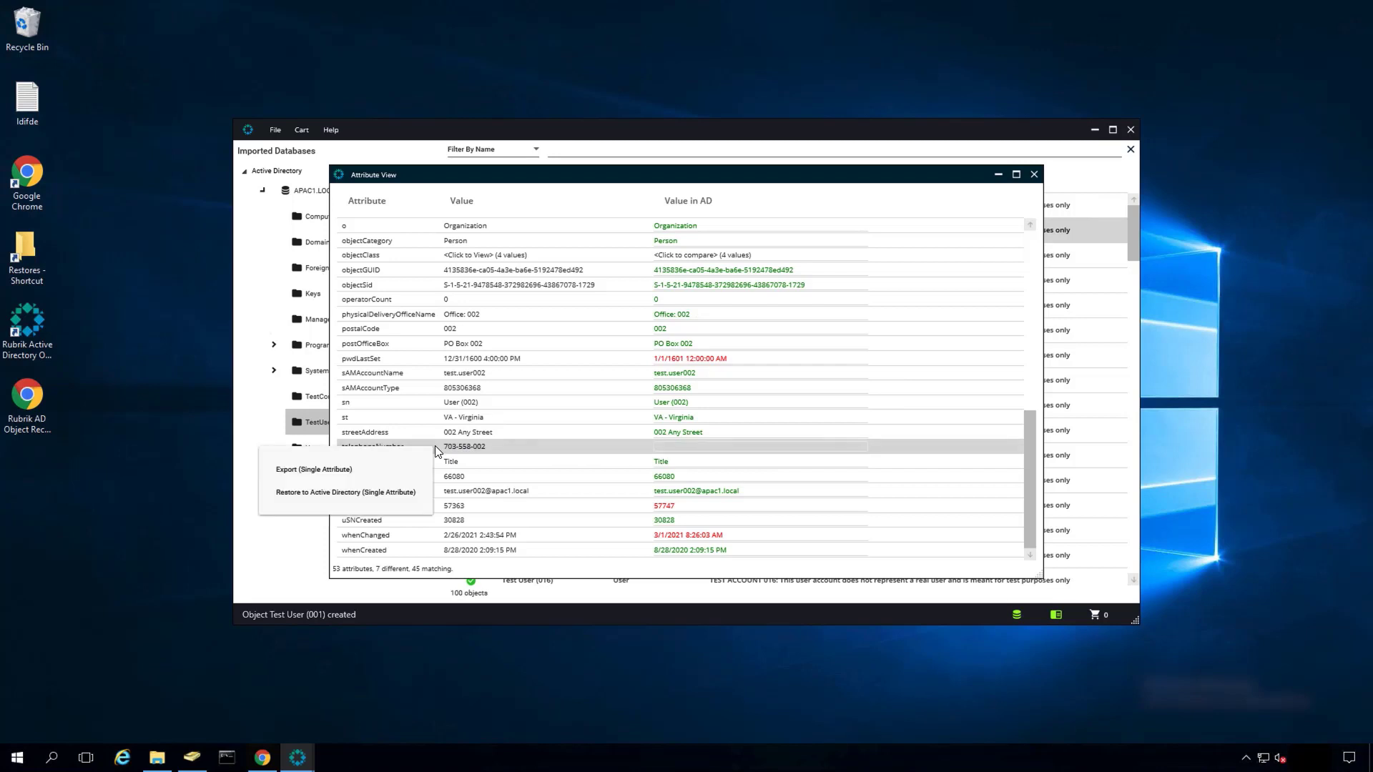
{"action": "left_click", "coordinate": [378, 497]}
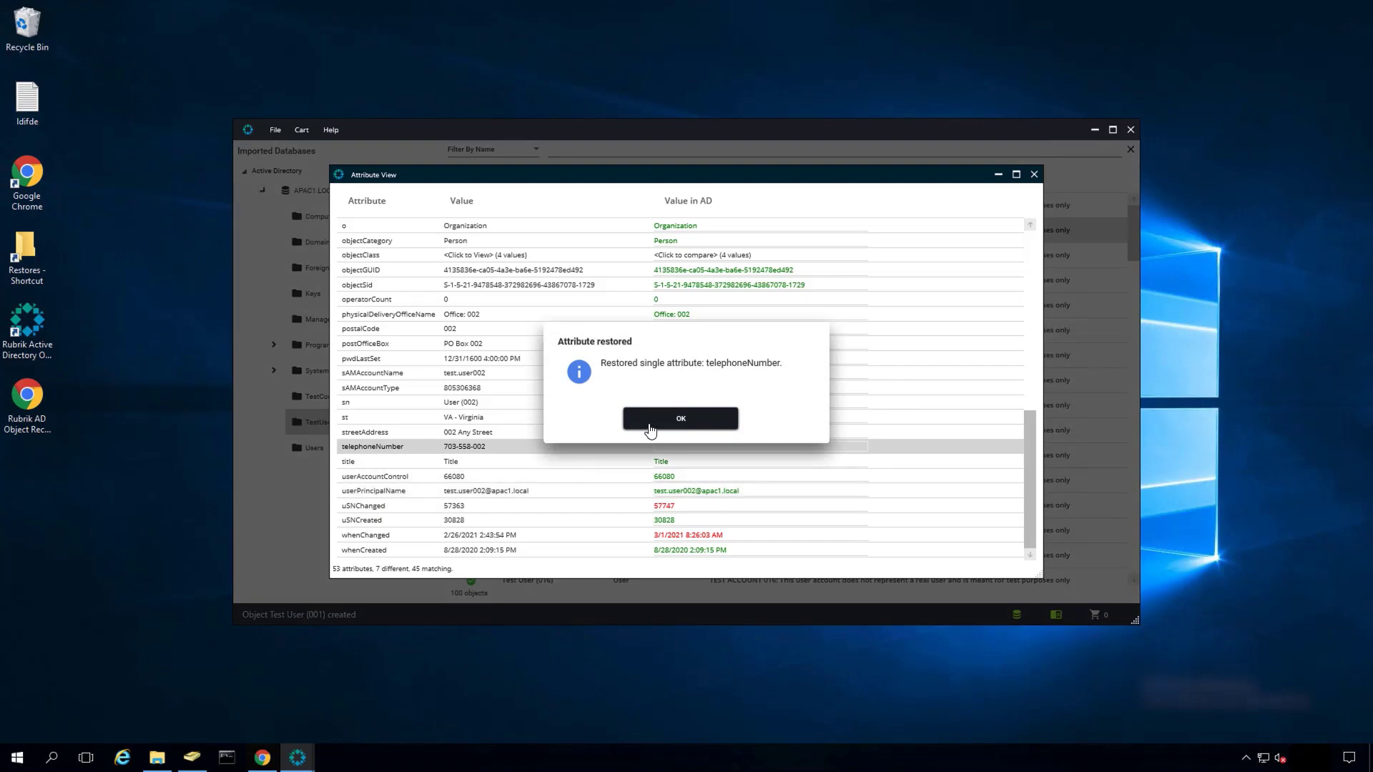
{"action": "left_click", "coordinate": [650, 420]}
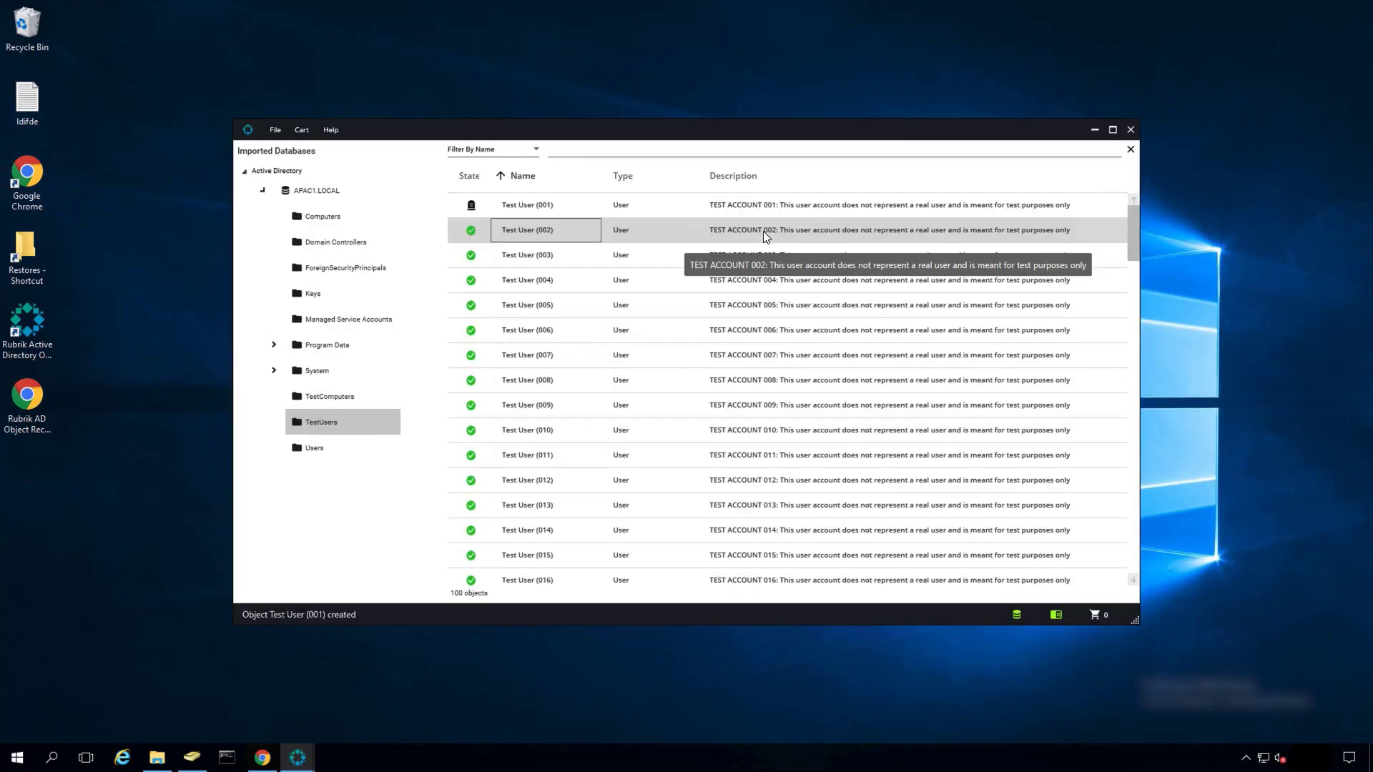
In TestComputers, select HAL9000–HAL9002 and restore all three to Active Directory
{"action": "left_click", "coordinate": [345, 395]}
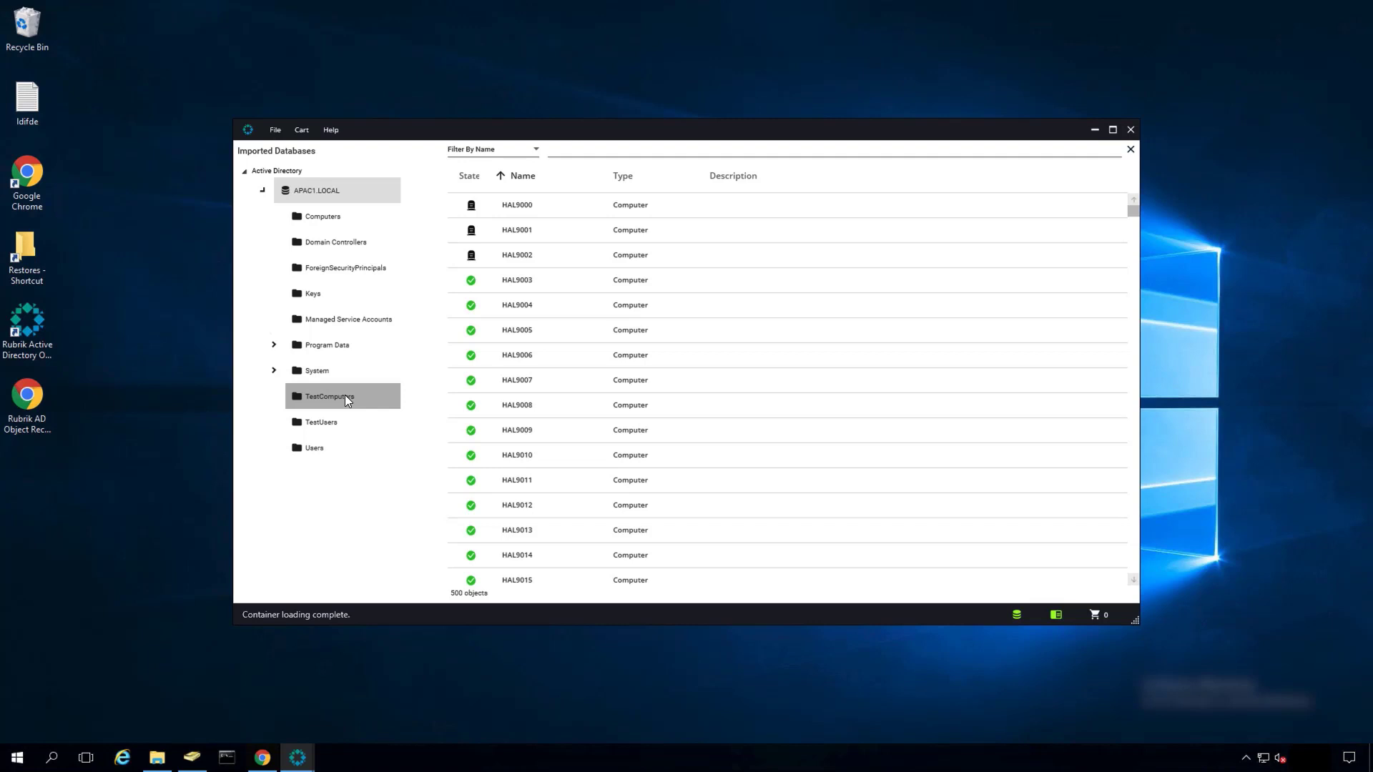
{"action": "left_click", "coordinate": [512, 210]}
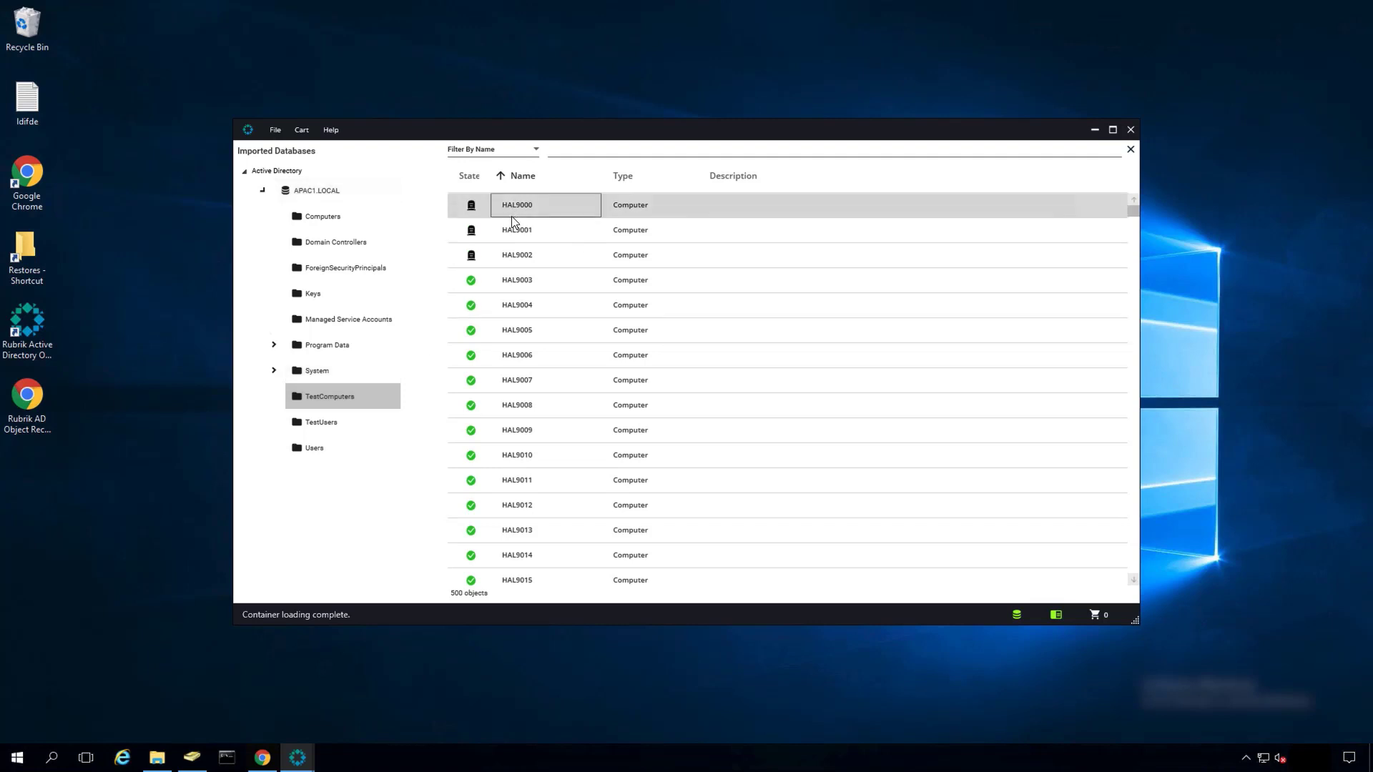
{"action": "left_click", "coordinate": [512, 260], "text": "shift"}
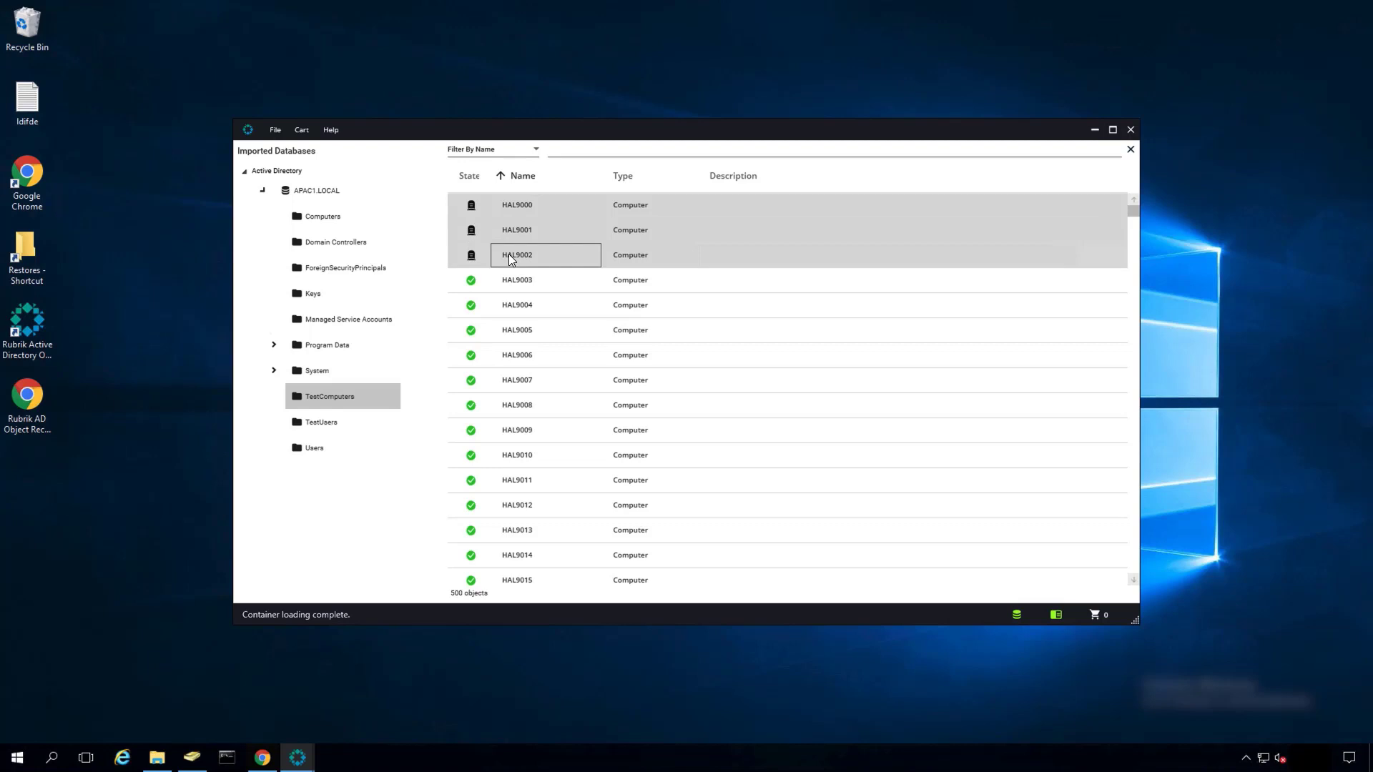
{"action": "right_click", "coordinate": [512, 260]}
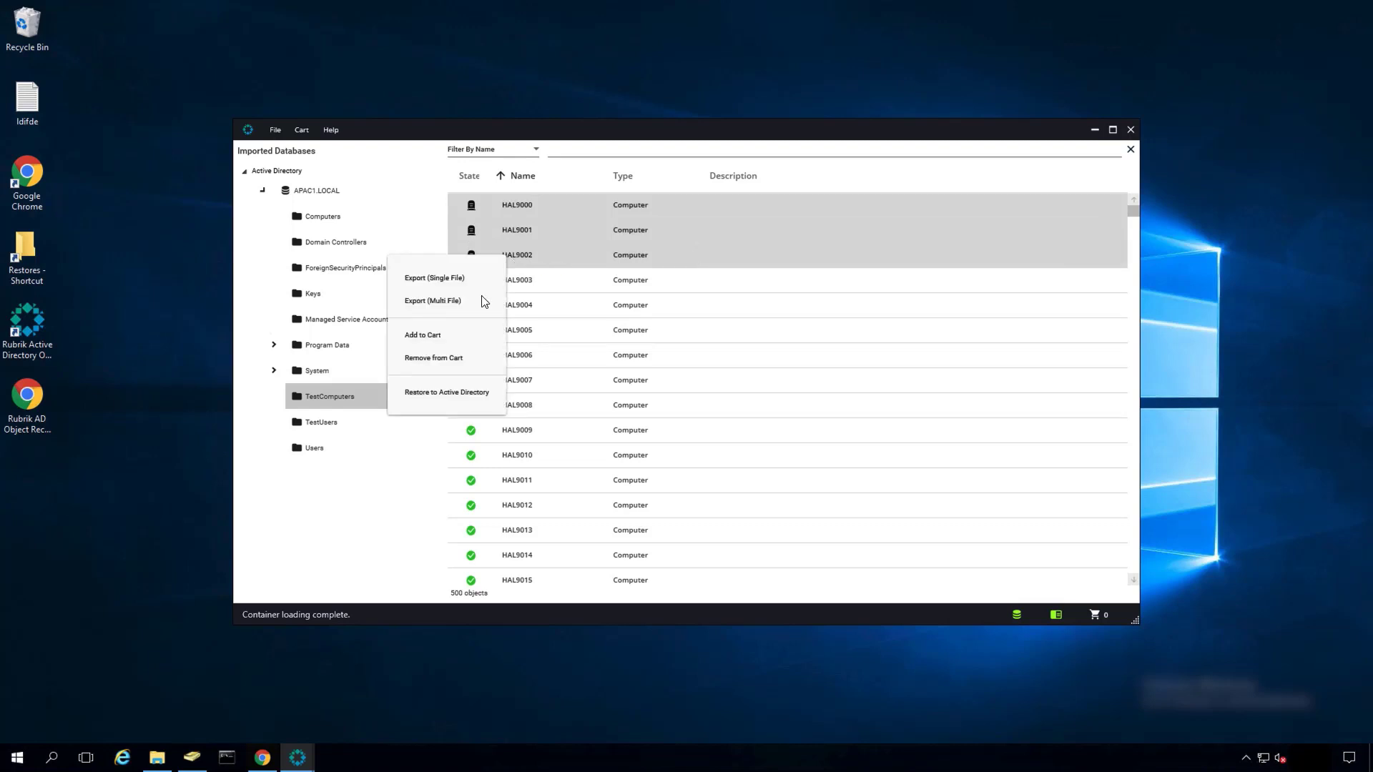
{"action": "left_click", "coordinate": [452, 392]}
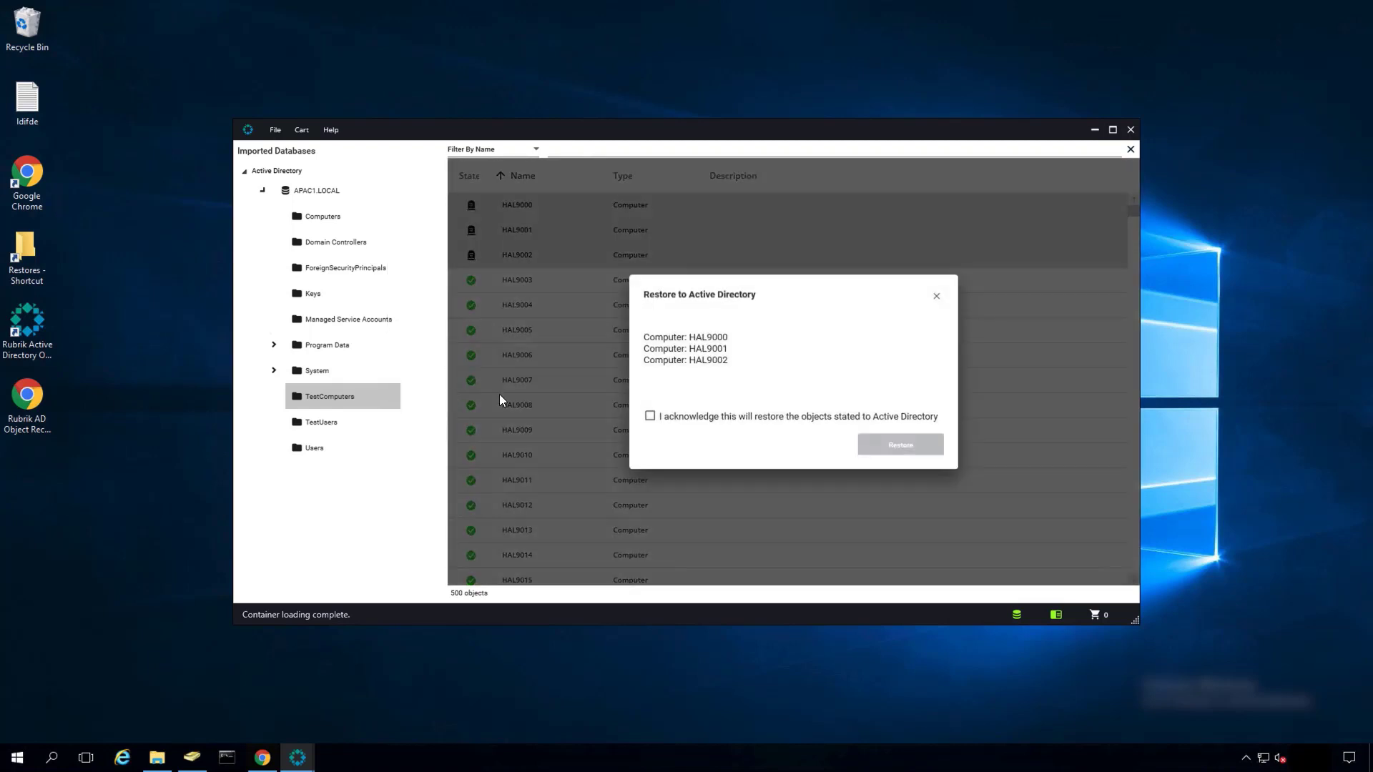
{"action": "left_click", "coordinate": [663, 418]}
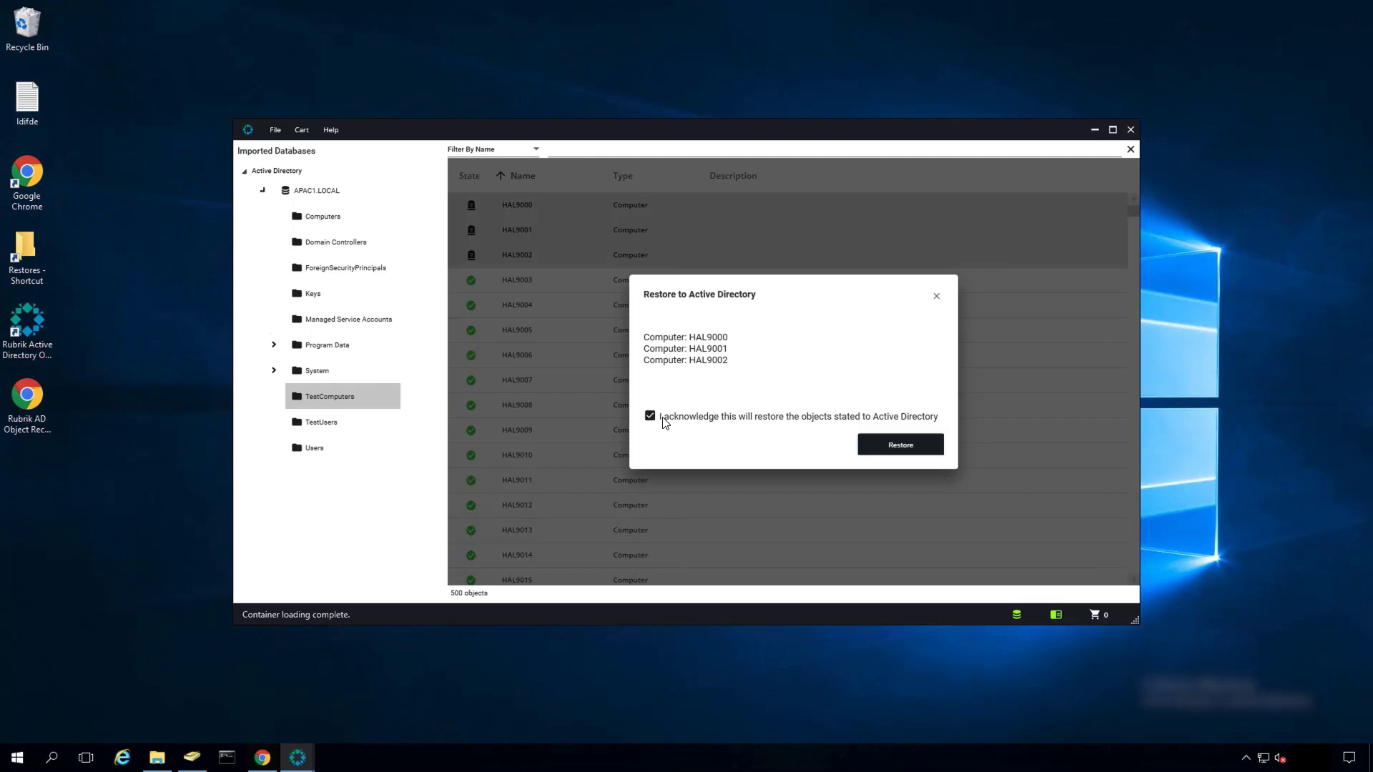
{"action": "left_click", "coordinate": [889, 455]}
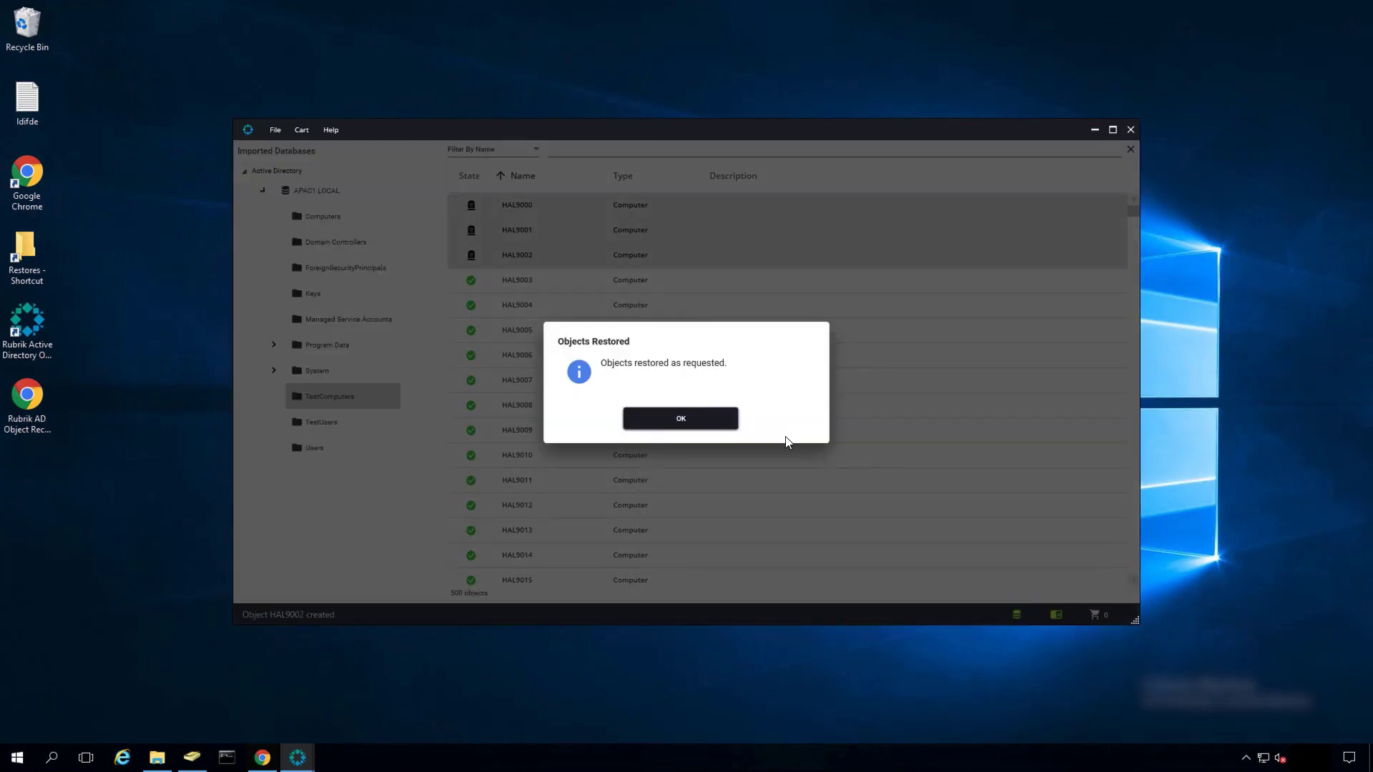
{"action": "left_click", "coordinate": [712, 425]}
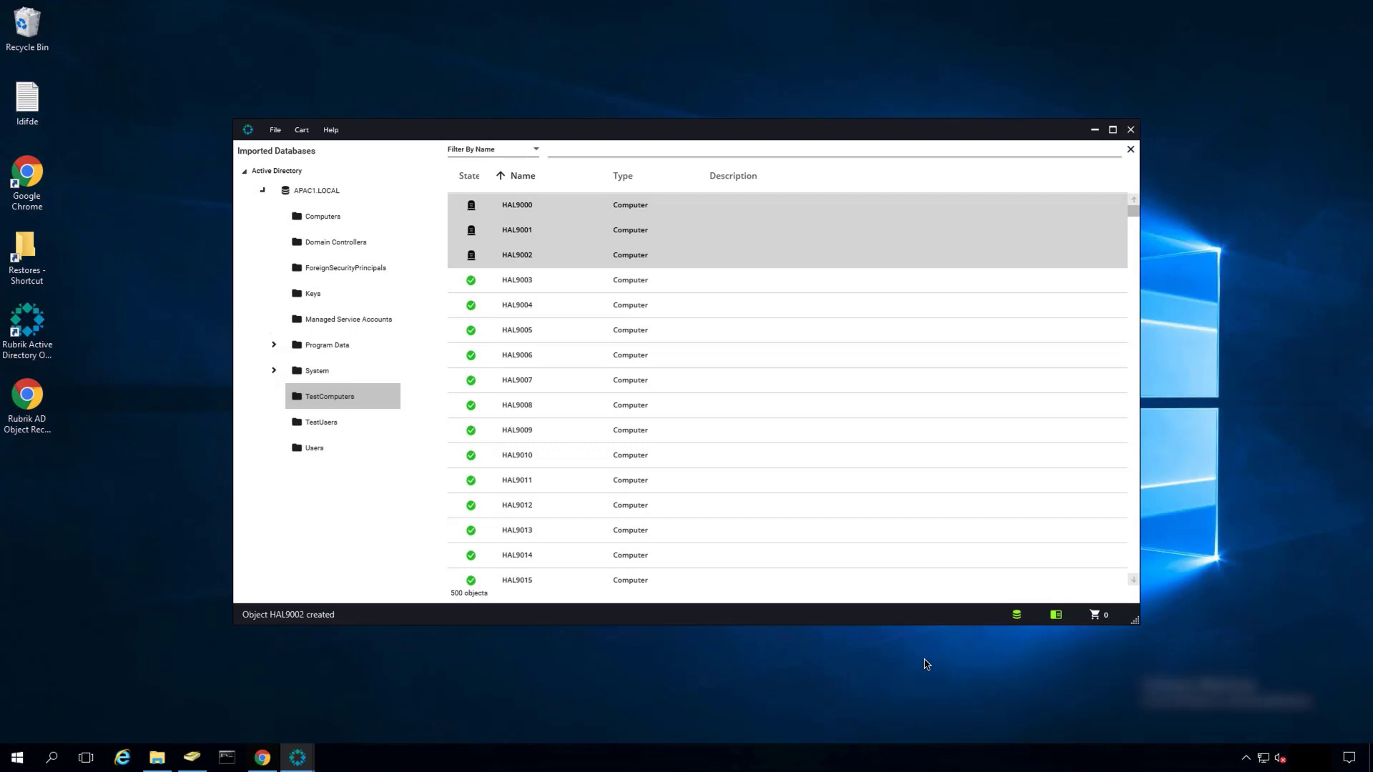
Review Test User (002)'s backed-up vs. Active Directory attributes, then check TestComputers shows HAL9000–HAL9002 present
{"action": "left_click", "coordinate": [337, 421]}
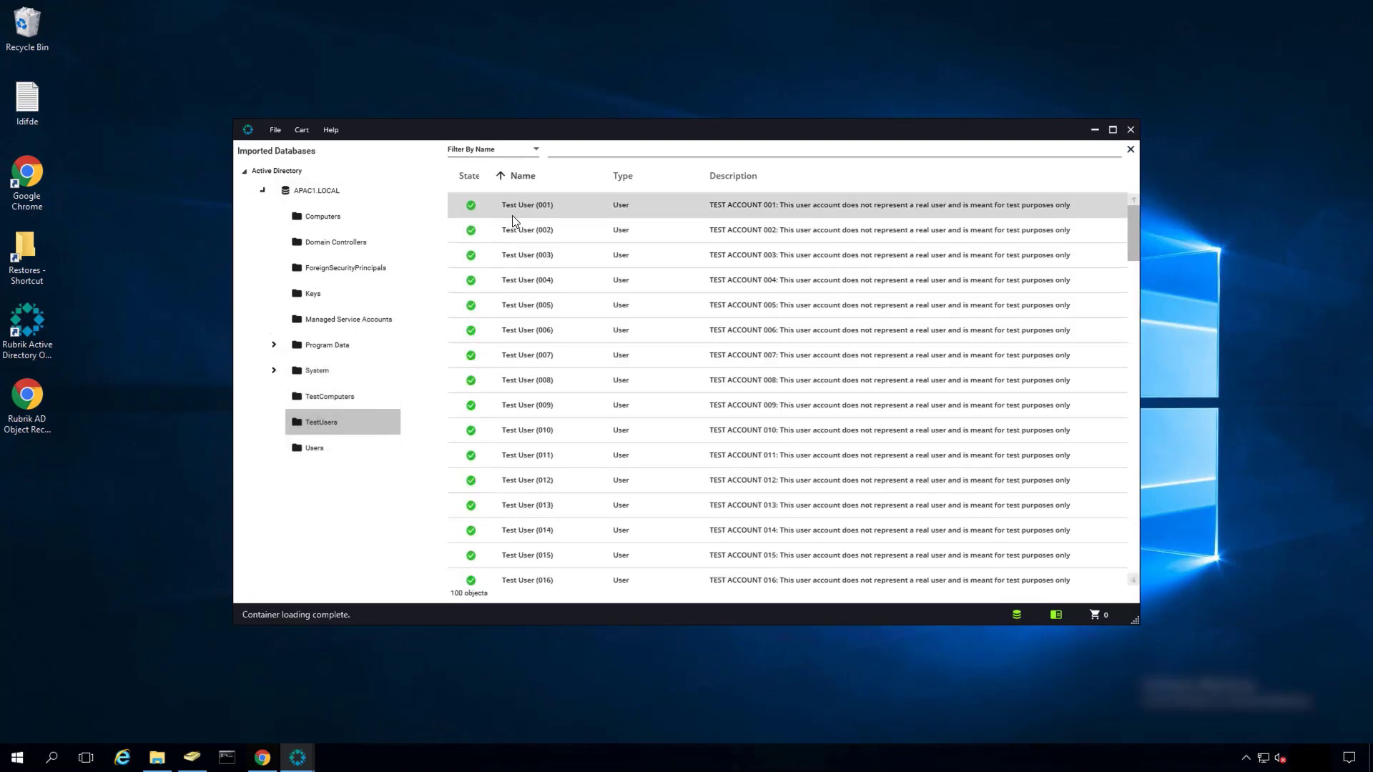
{"action": "double_click", "coordinate": [552, 228]}
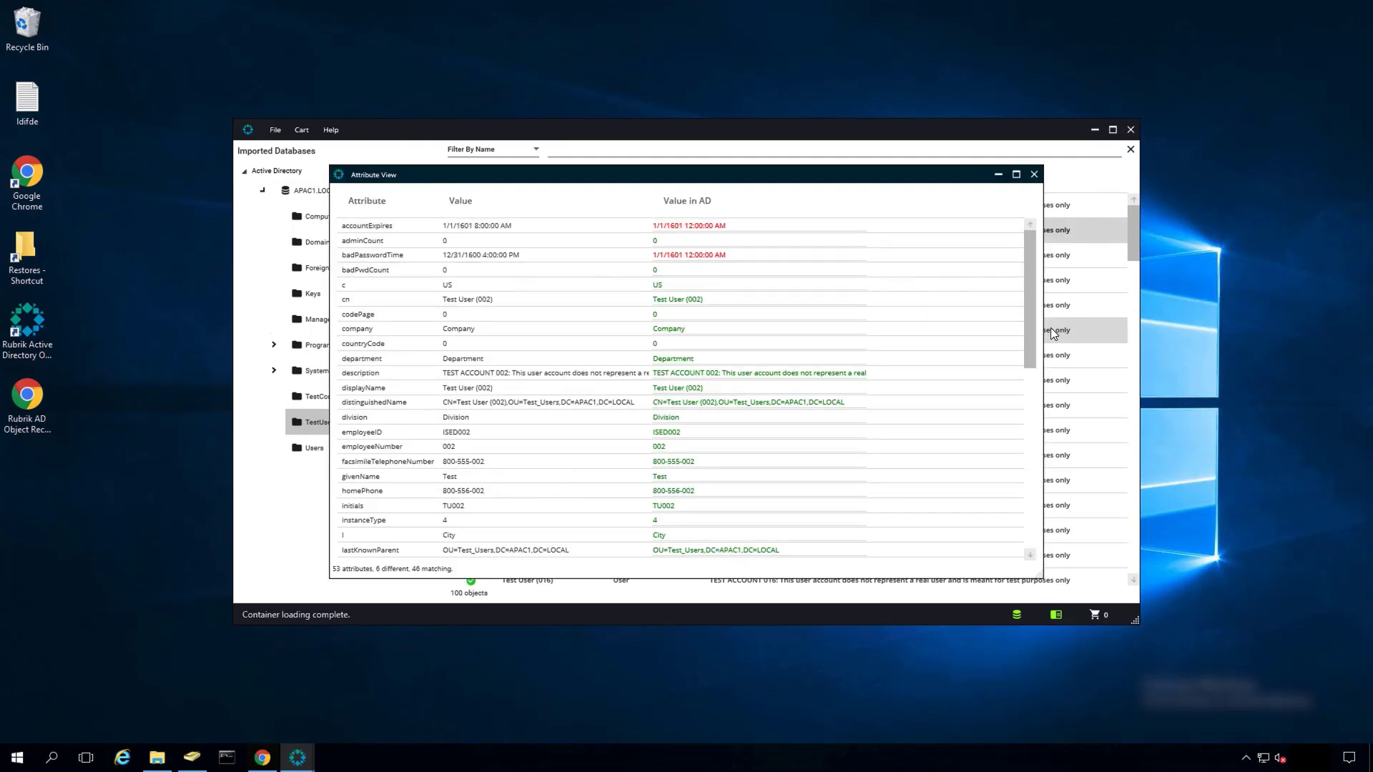
{"action": "left_click_drag", "start_coordinate": [1027, 329], "coordinate": [1028, 529]}
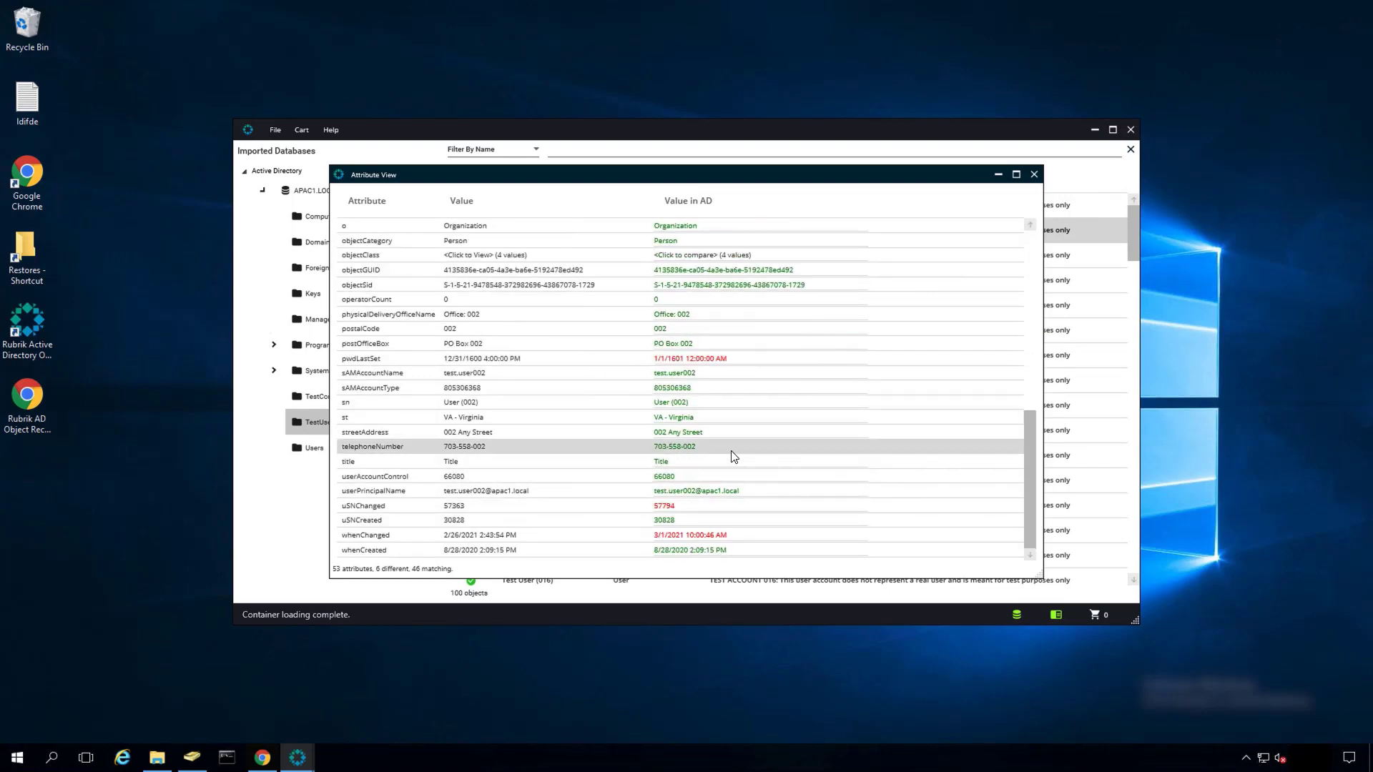
{"action": "left_click", "coordinate": [1033, 175]}
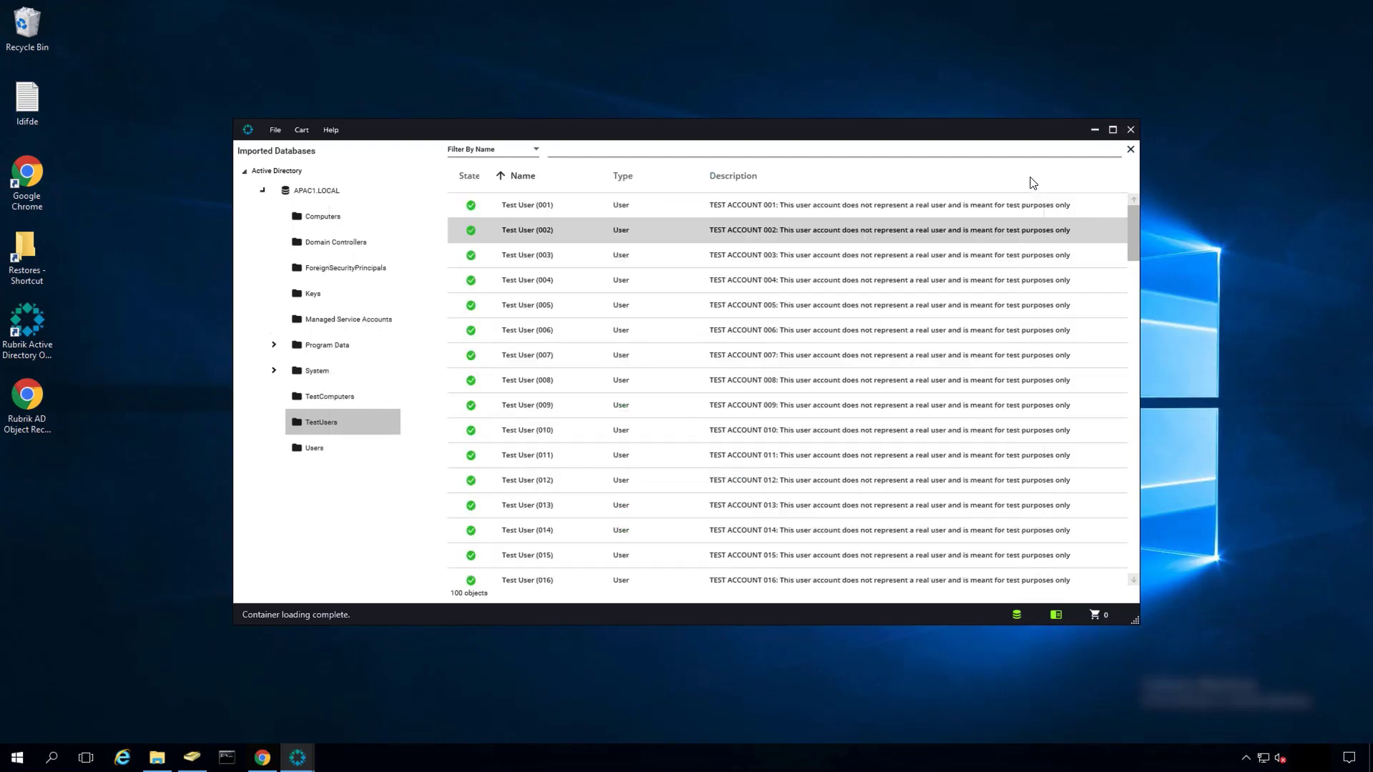
{"action": "left_click", "coordinate": [330, 401]}
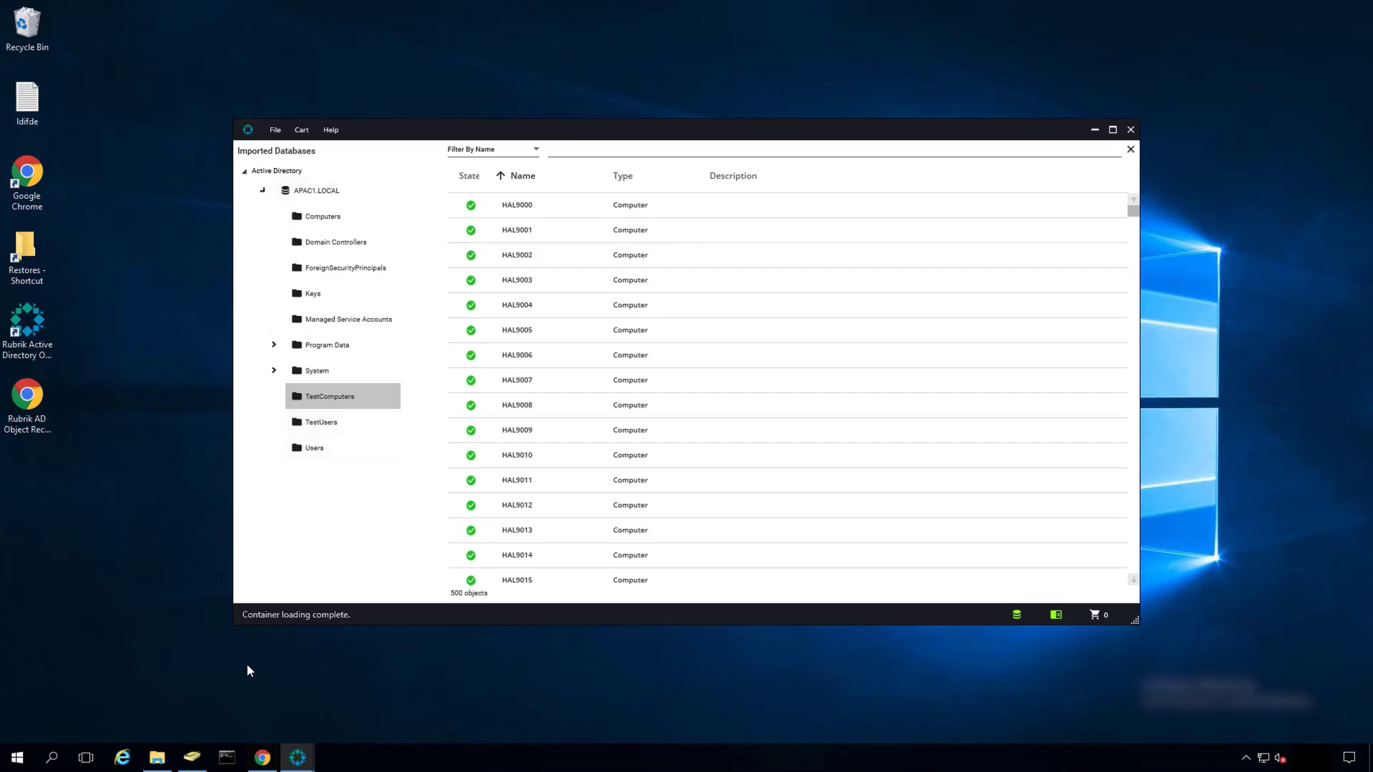
Refresh the Test_Computers container in ADUC so the restored computers appear
{"action": "left_click", "coordinate": [187, 760]}
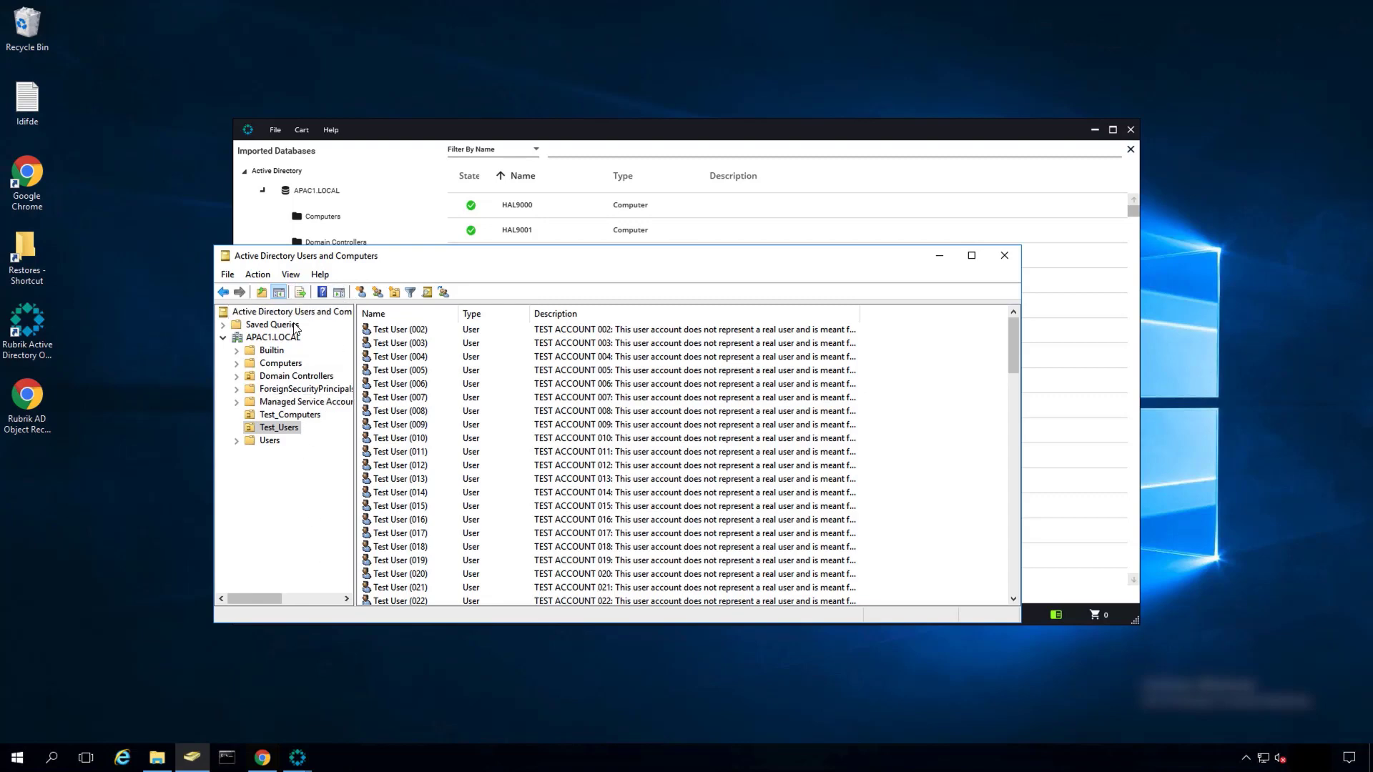
{"action": "left_click", "coordinate": [289, 414]}
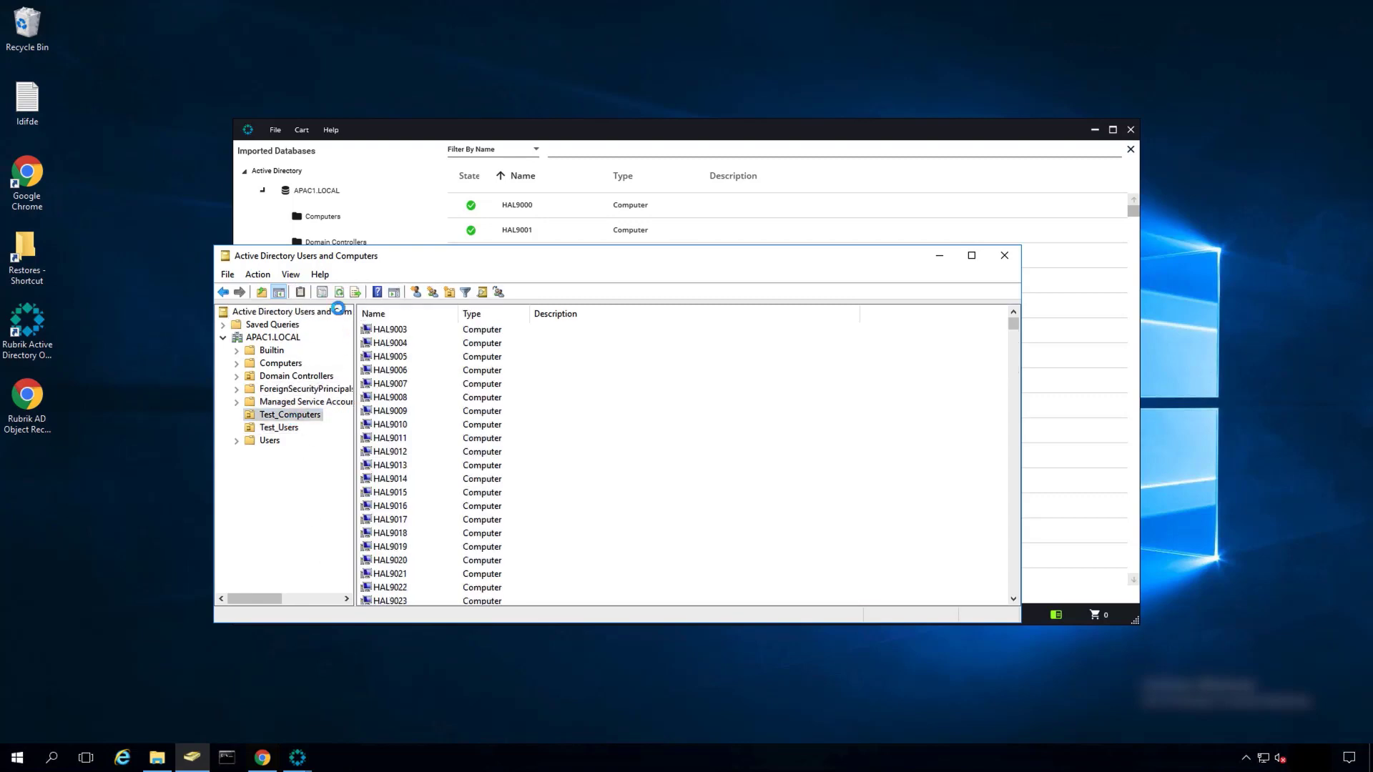
{"action": "left_click", "coordinate": [341, 293]}
Enable the HAL9000, HAL9001 and HAL9002 computer accounts, then view Test_Users
{"action": "left_click", "coordinate": [405, 331]}
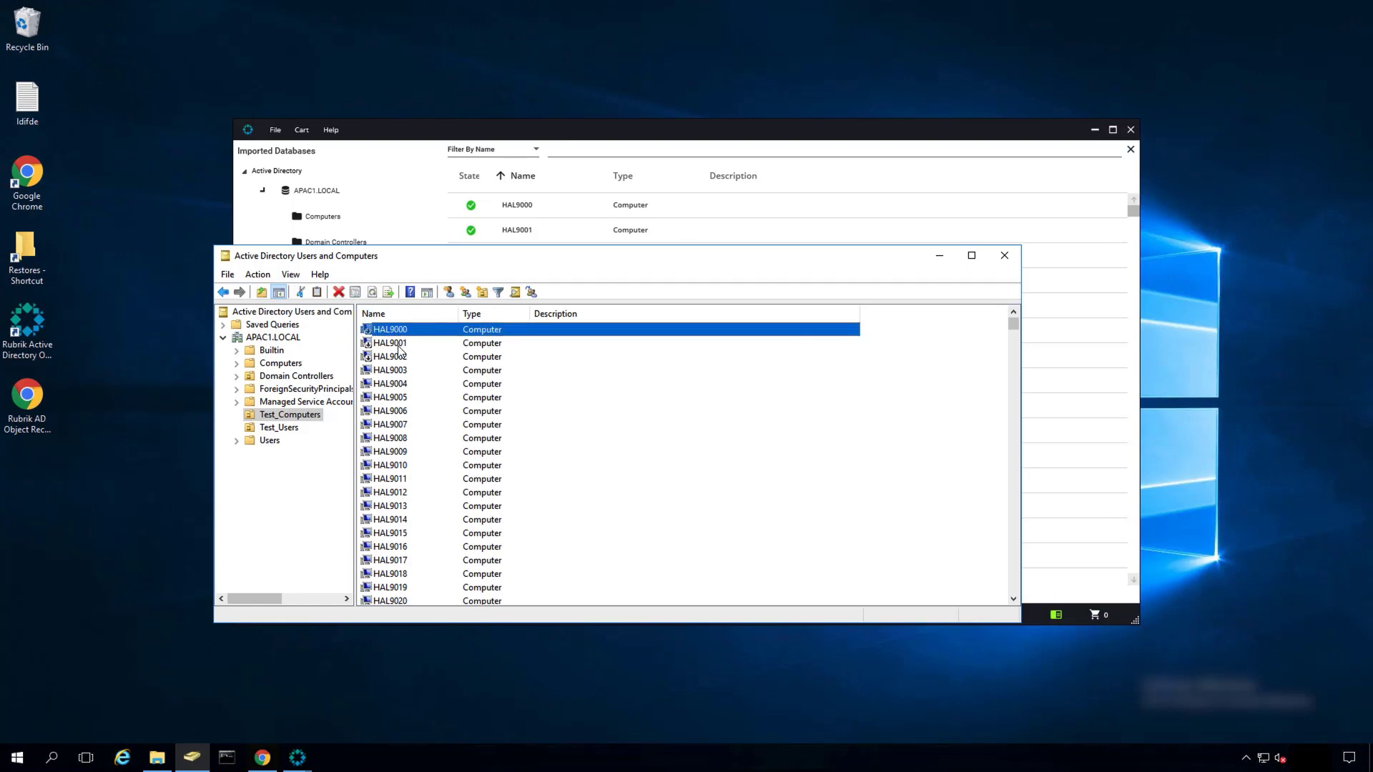
{"action": "left_click", "coordinate": [397, 357], "text": "shift"}
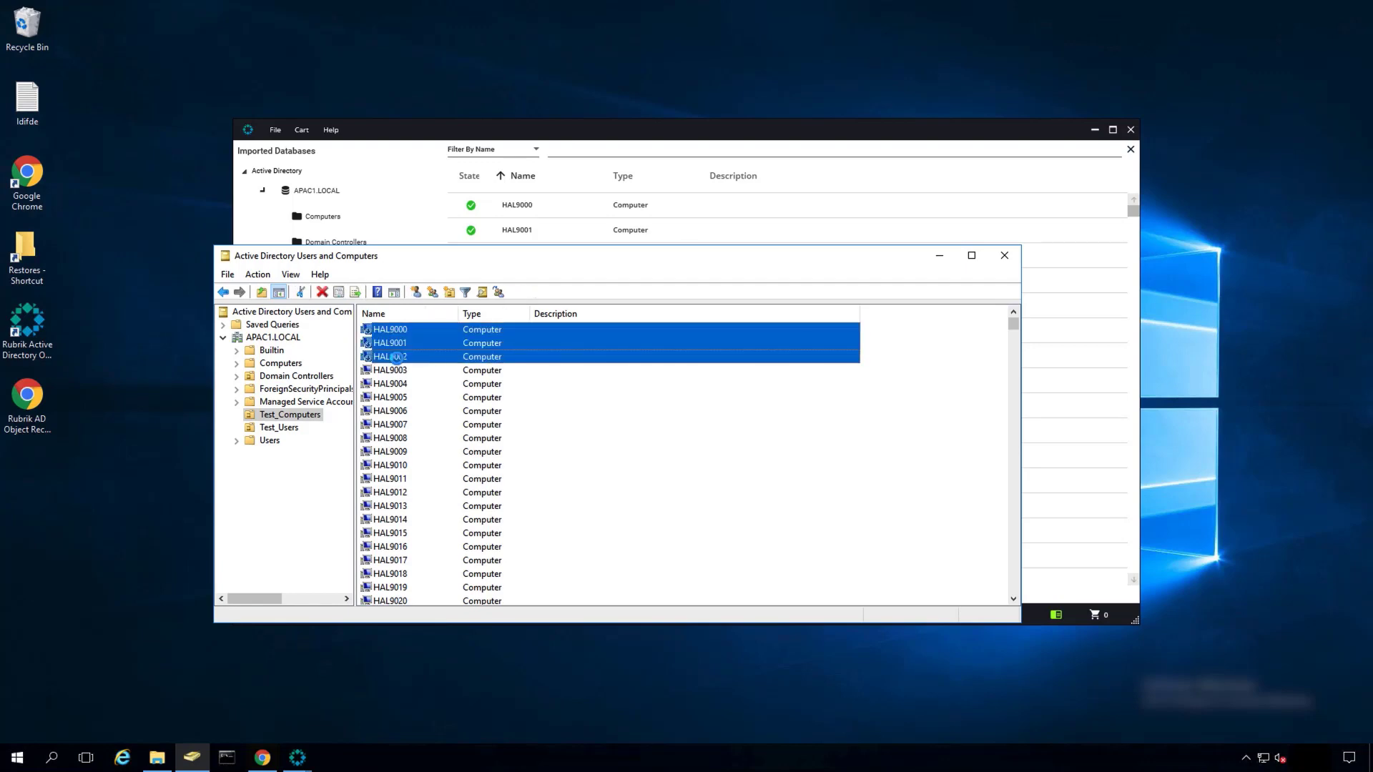
{"action": "right_click", "coordinate": [396, 357]}
{"action": "left_click", "coordinate": [422, 400]}
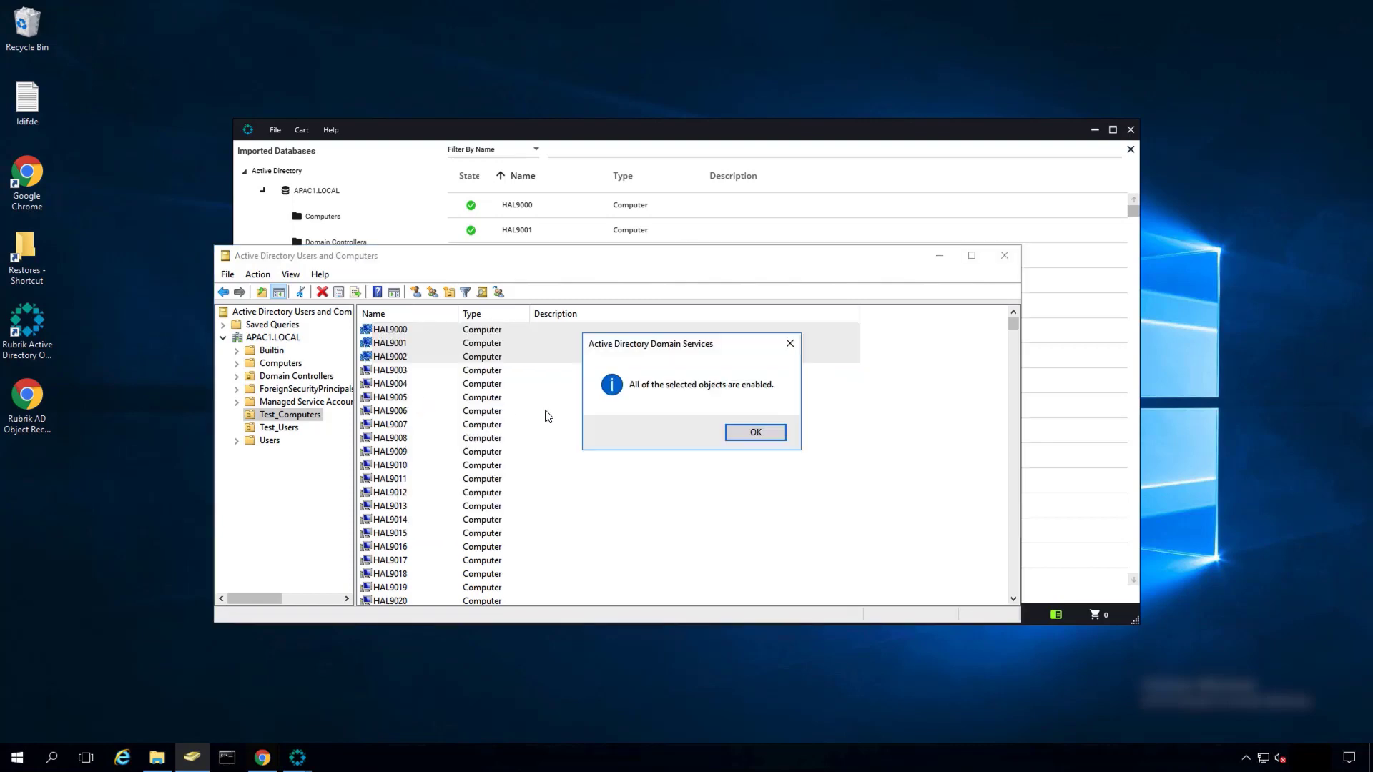
{"action": "left_click", "coordinate": [748, 433]}
{"action": "left_click", "coordinate": [285, 429]}
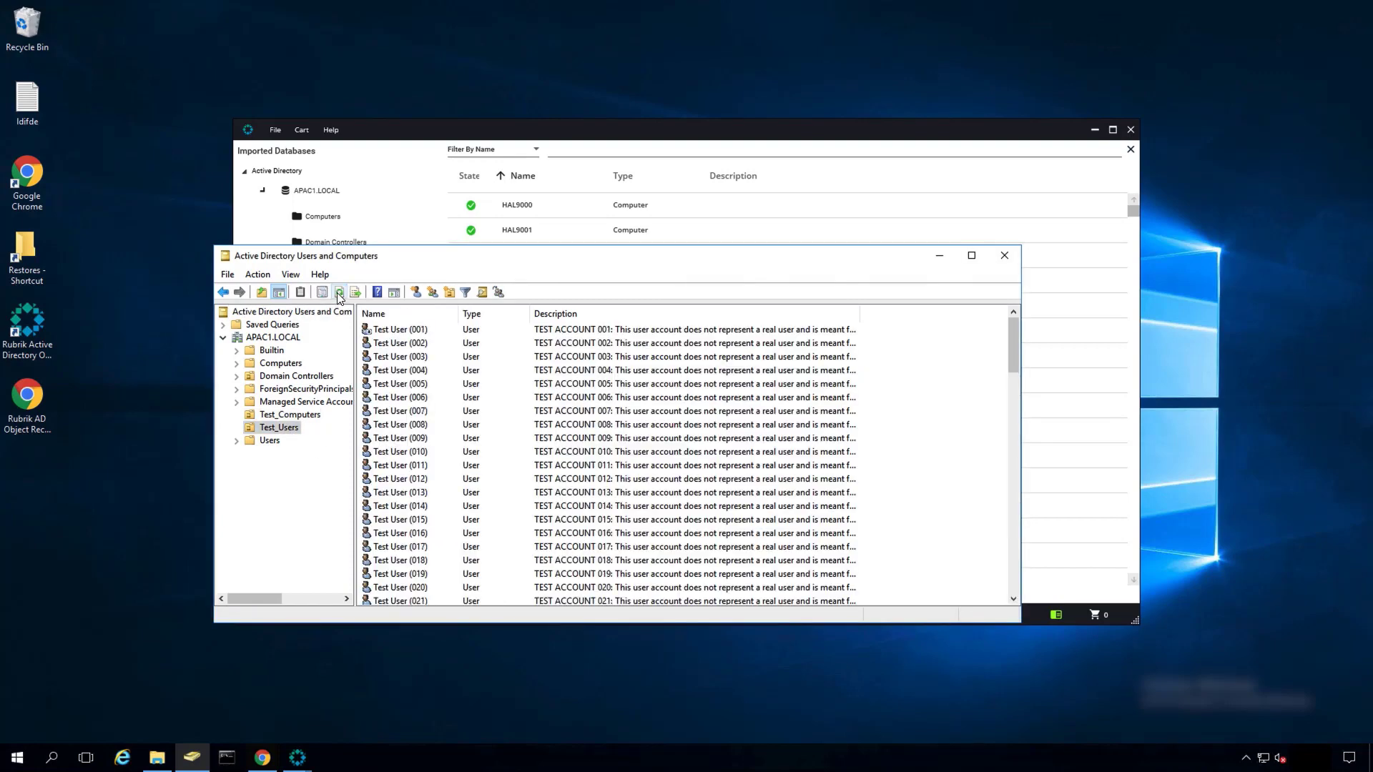
Enable Test User (001), then open Test User (002)'s properties and select its restored telephone number
{"action": "left_click", "coordinate": [391, 338]}
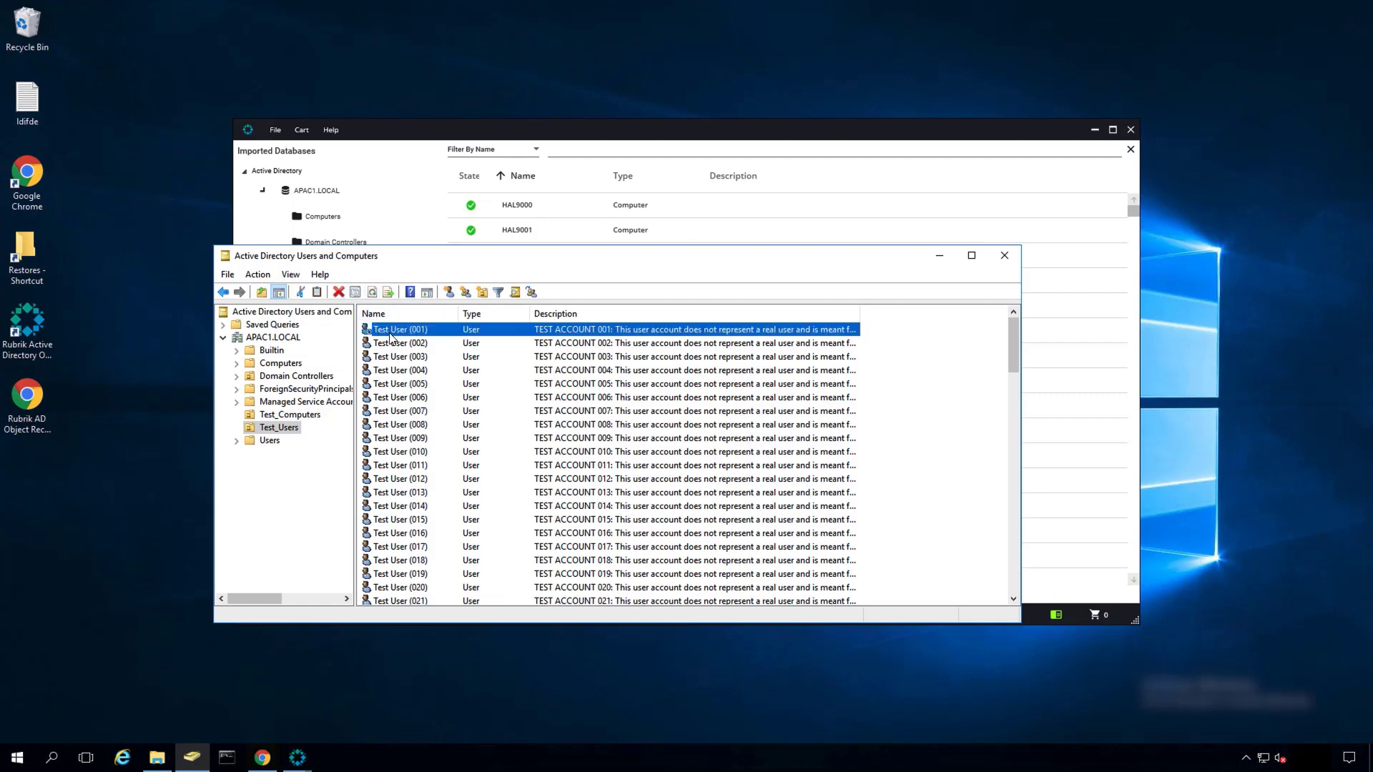
{"action": "right_click", "coordinate": [391, 338]}
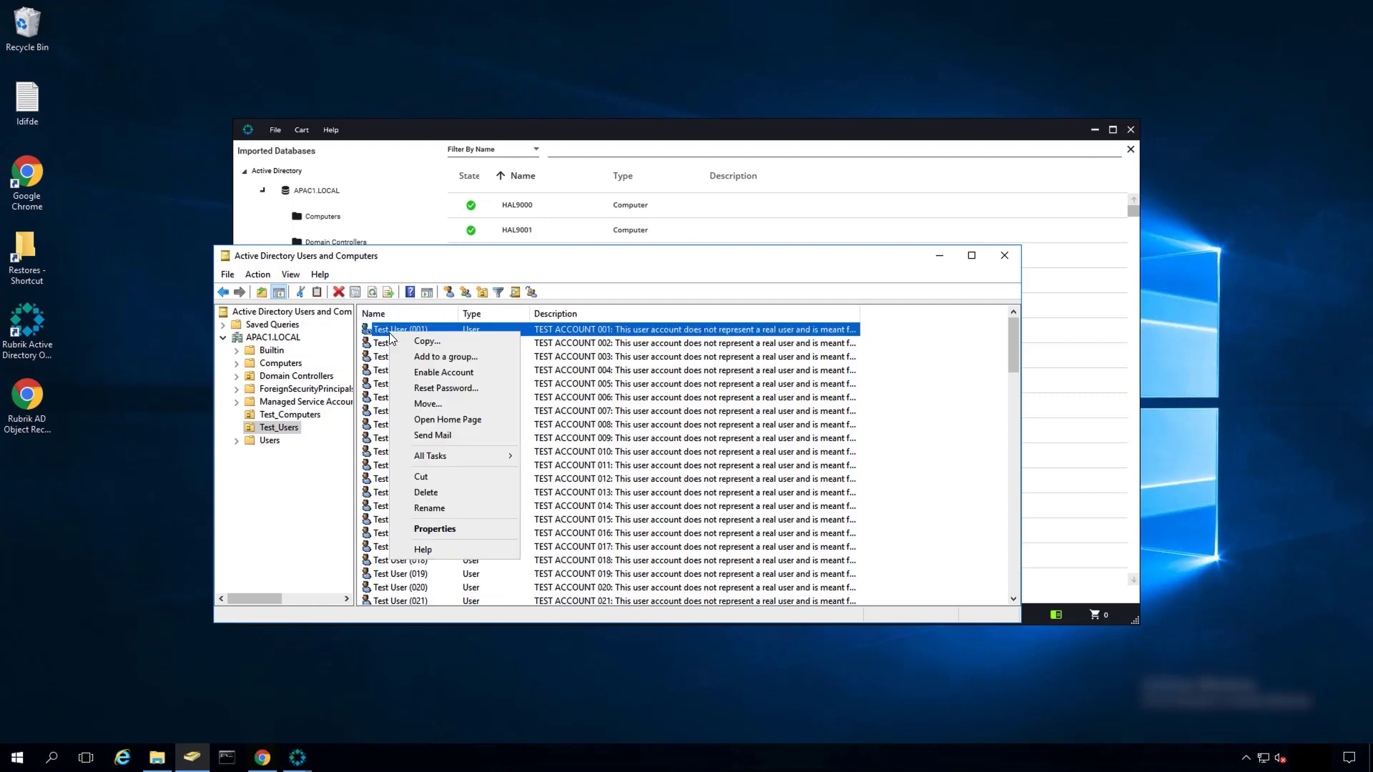
{"action": "left_click", "coordinate": [409, 378]}
{"action": "left_click", "coordinate": [762, 434]}
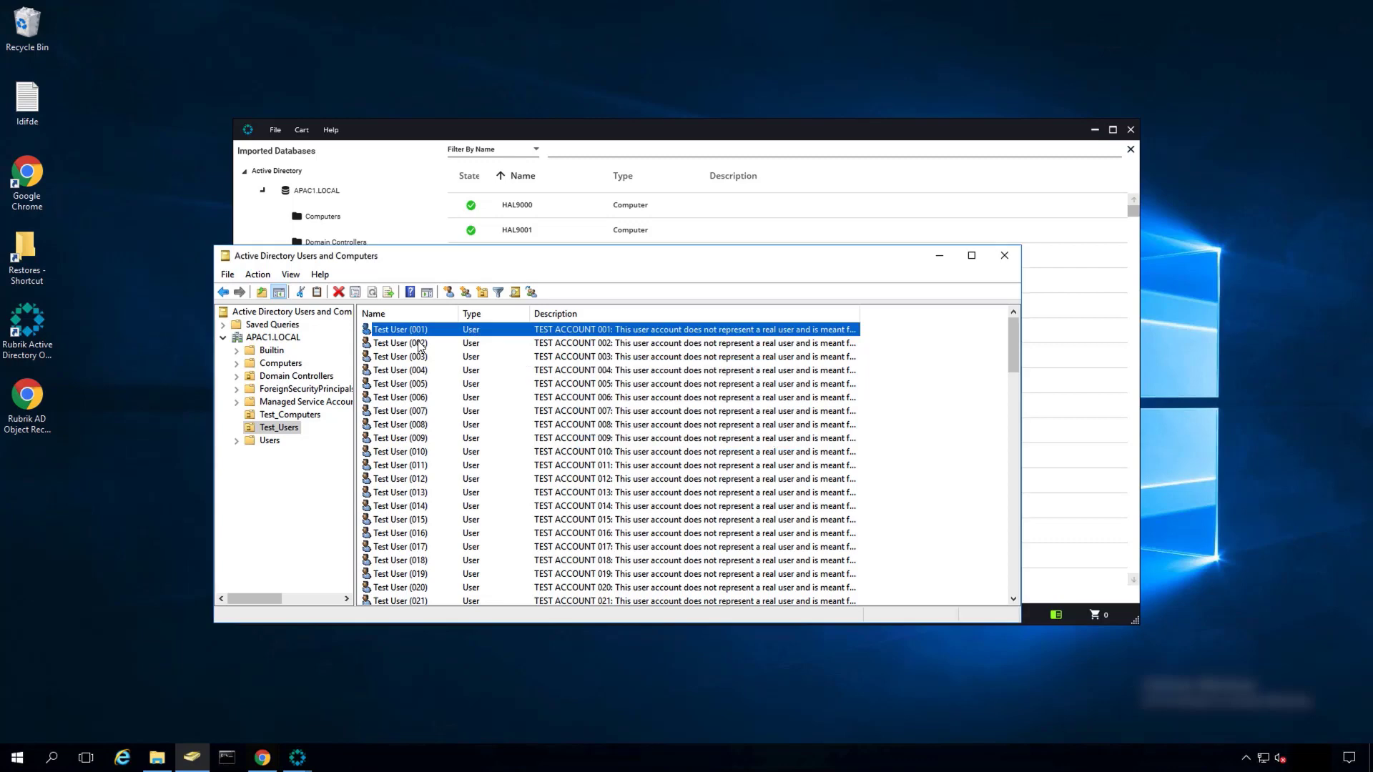
{"action": "double_click", "coordinate": [412, 348]}
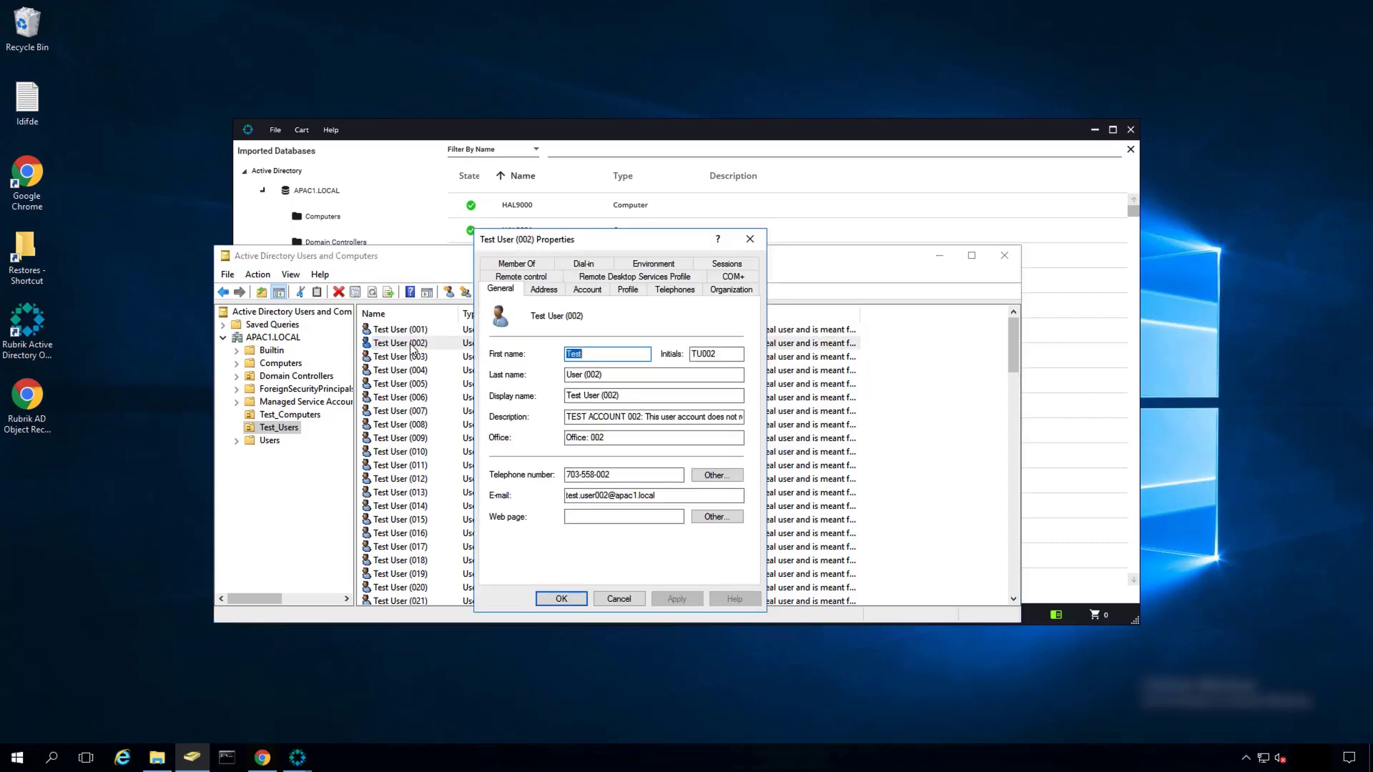
{"action": "double_click", "coordinate": [621, 476]}
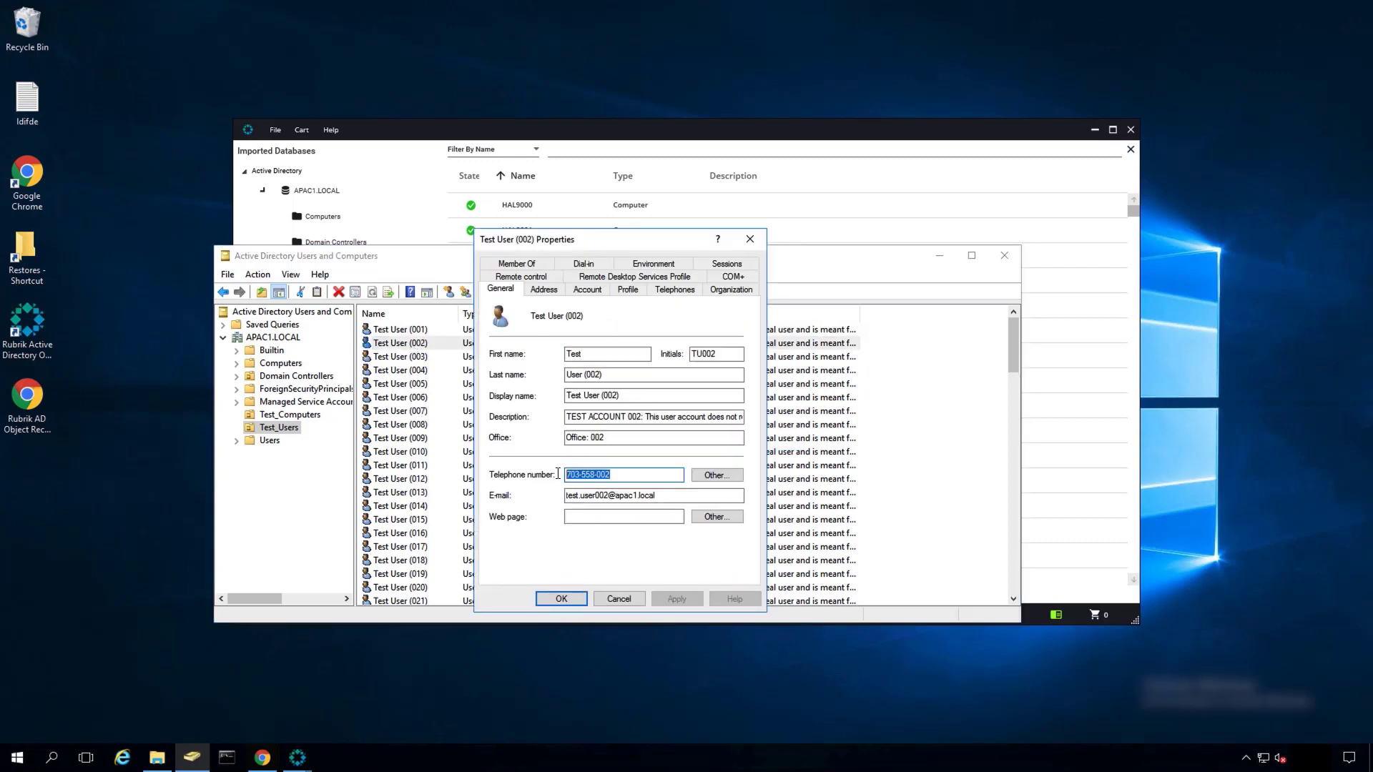